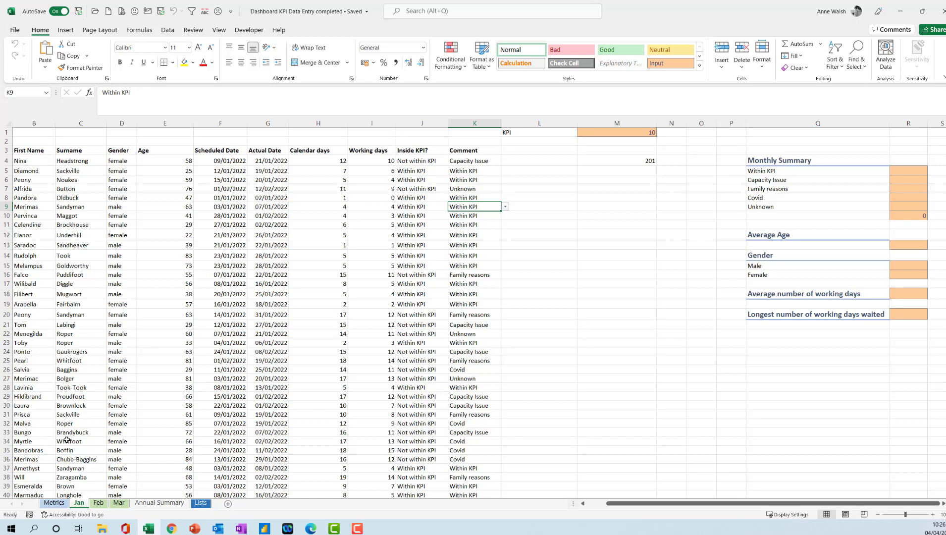
- Add an Equal To highlight rule to column J on the Jan sheet, formatting "Within KPI" as Green Fill with Dark Green Text
{"action": "left_click", "coordinate": [420, 122]}
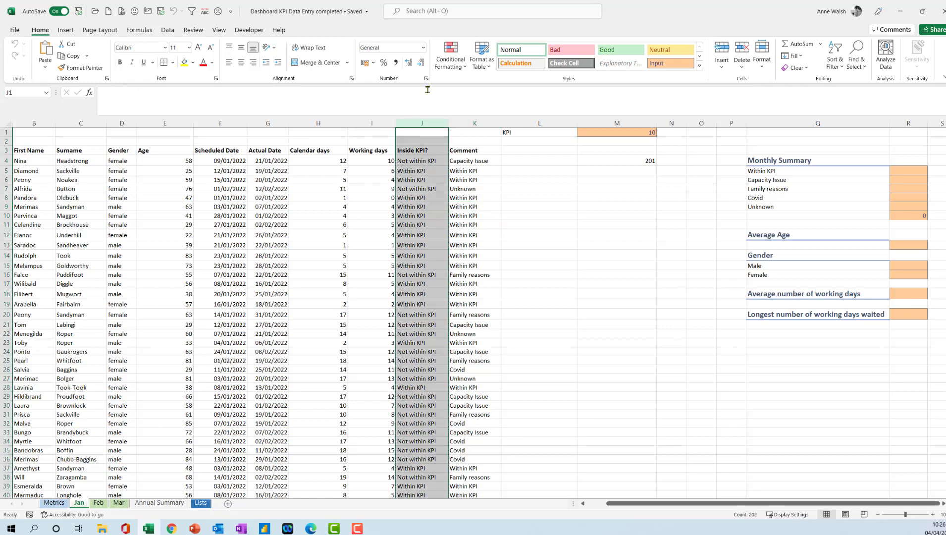
{"action": "left_click", "coordinate": [458, 68]}
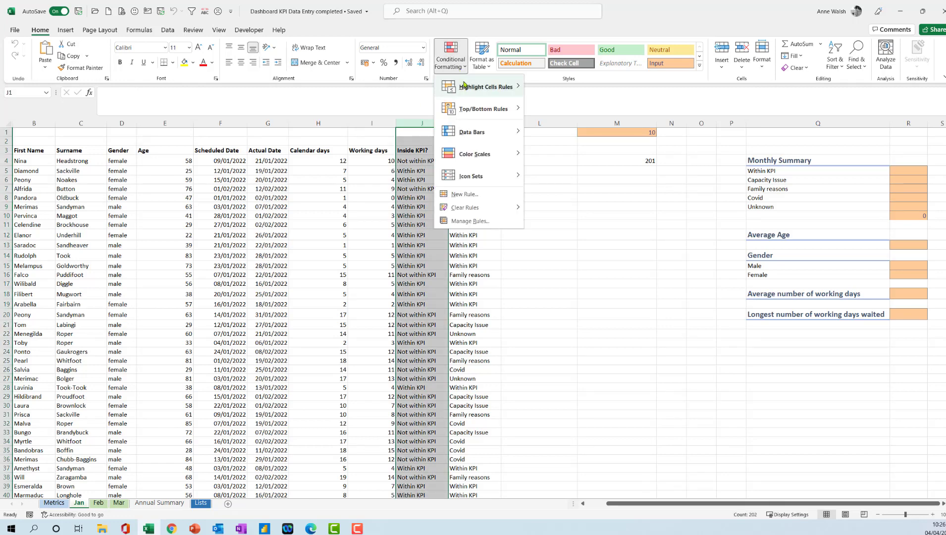
{"action": "mouse_move", "coordinate": [463, 85]}
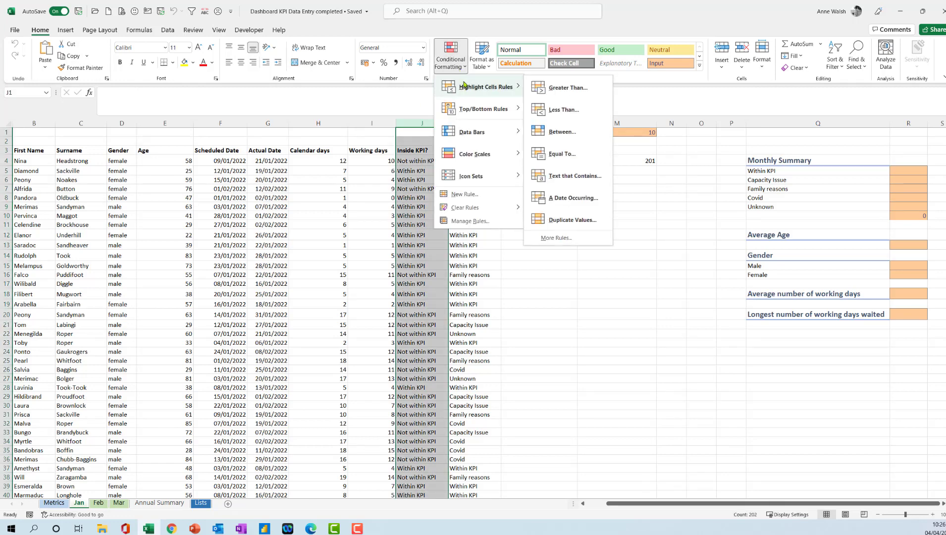
{"action": "left_click", "coordinate": [555, 154]}
{"action": "type", "text": "W"}
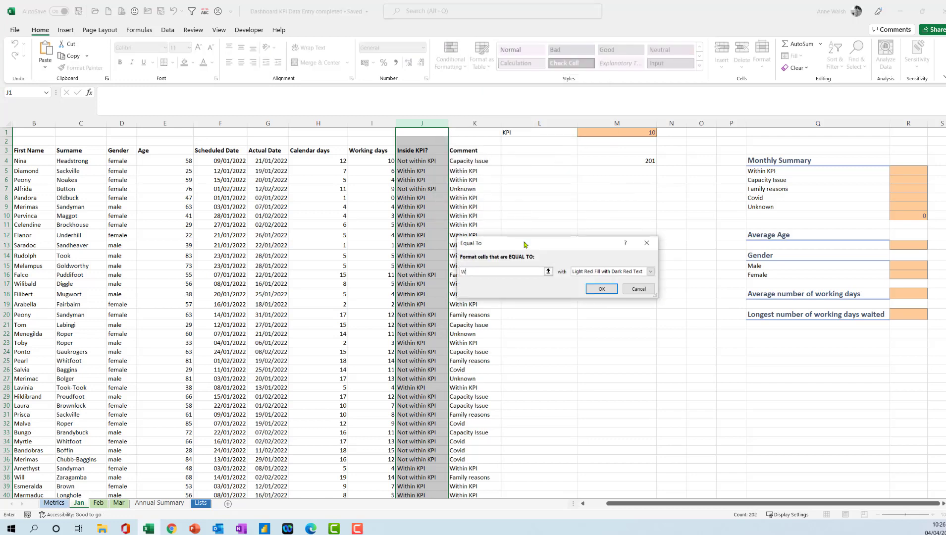
{"action": "type", "text": "ithin KPI"}
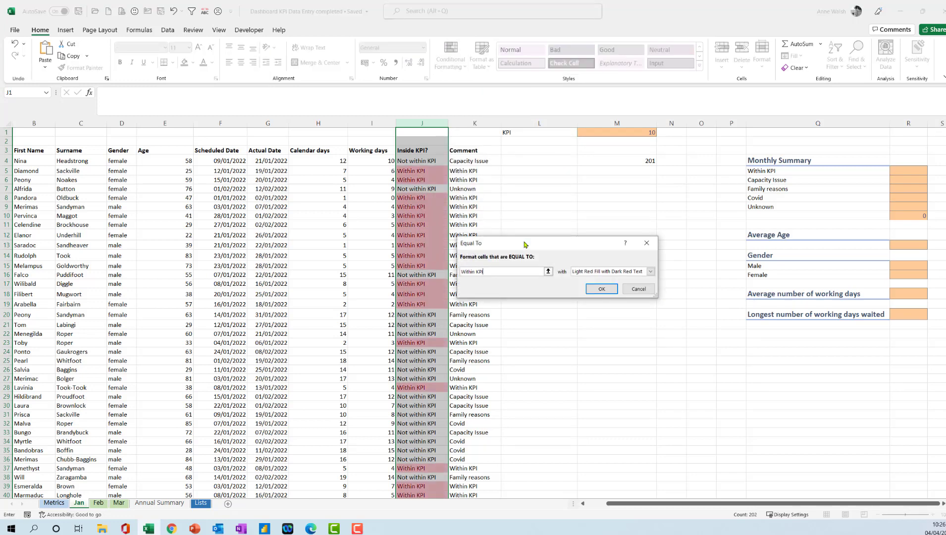
{"action": "left_click", "coordinate": [648, 272]}
{"action": "left_click", "coordinate": [627, 286]}
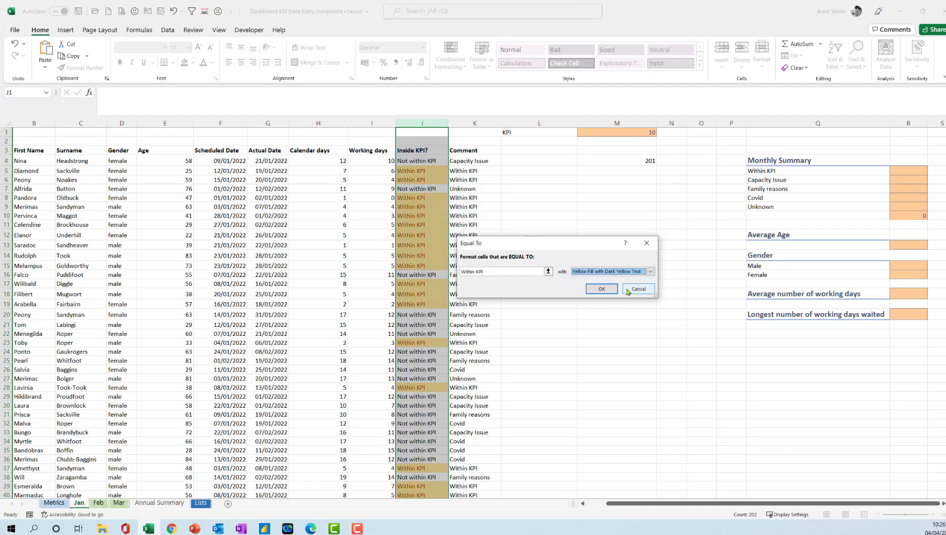
{"action": "left_click", "coordinate": [650, 271]}
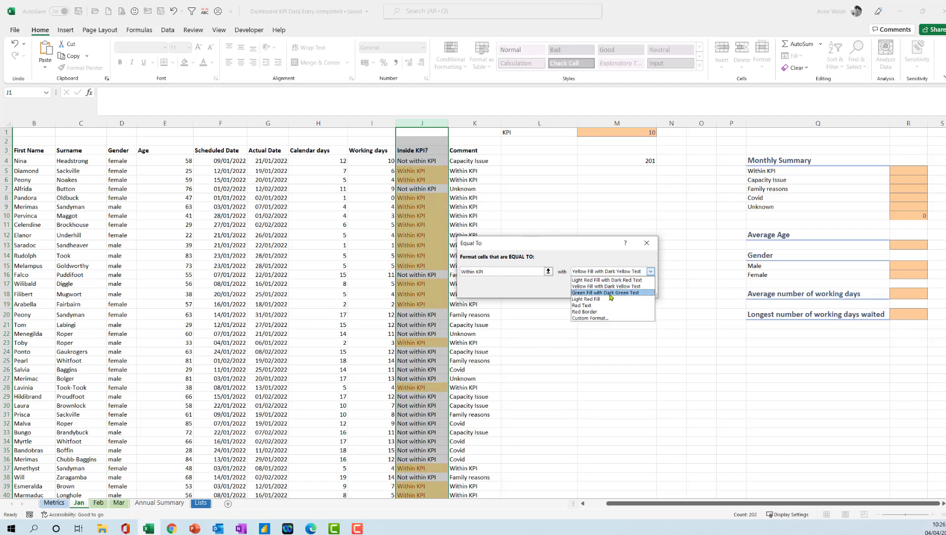
{"action": "left_click", "coordinate": [610, 293]}
{"action": "left_click", "coordinate": [604, 289]}
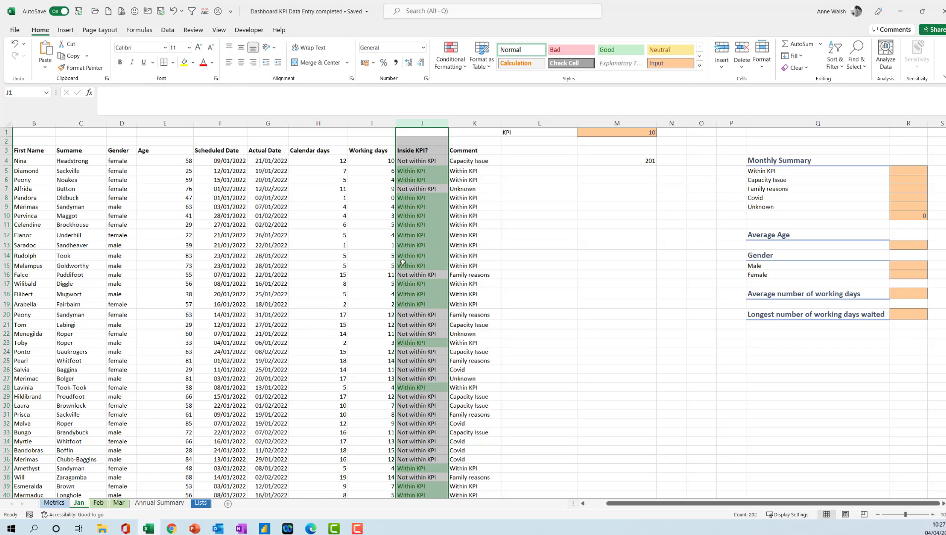
{"action": "left_click", "coordinate": [413, 235]}
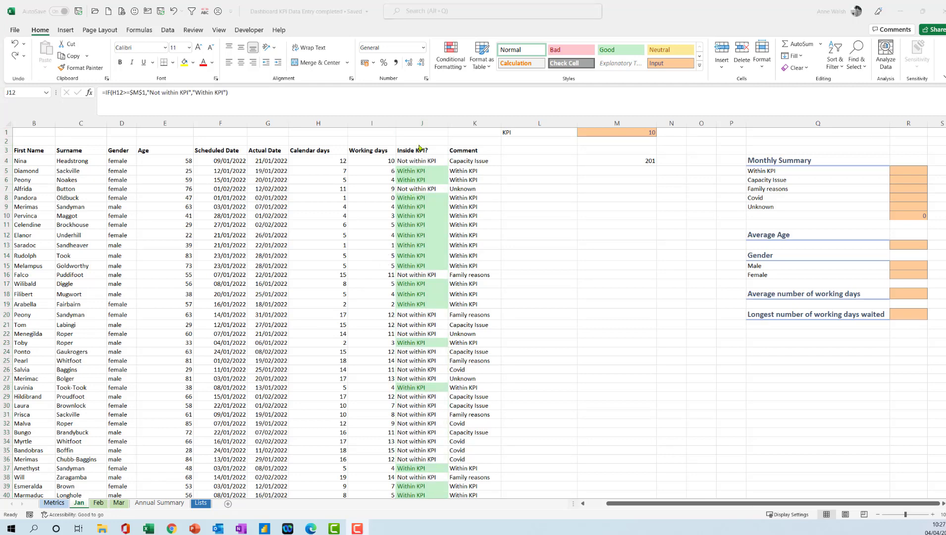
- Add a second Equal To highlight rule to column J, formatting "Not within KPI" as Light Red Fill with Dark Red Text
{"action": "left_click", "coordinate": [421, 121]}
{"action": "left_click", "coordinate": [421, 122]}
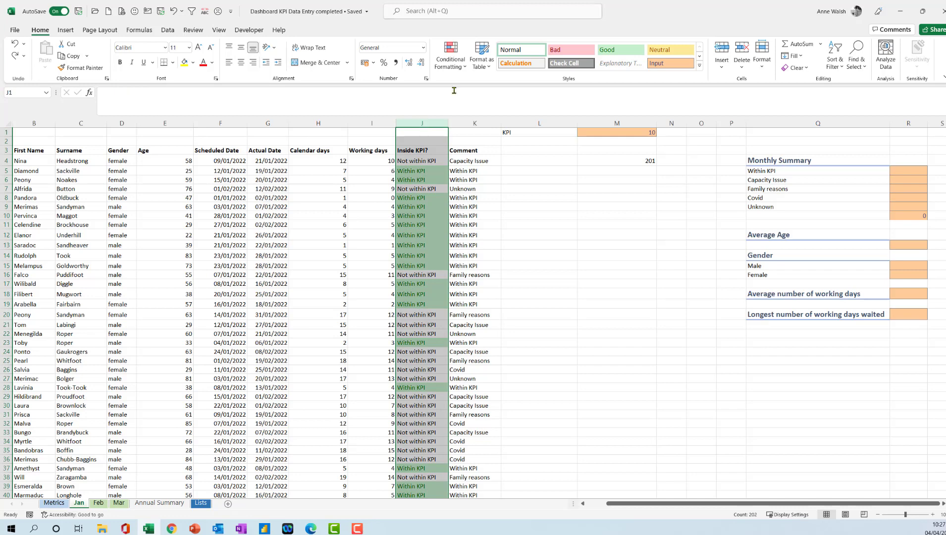
{"action": "left_click", "coordinate": [461, 69]}
{"action": "mouse_move", "coordinate": [468, 85]}
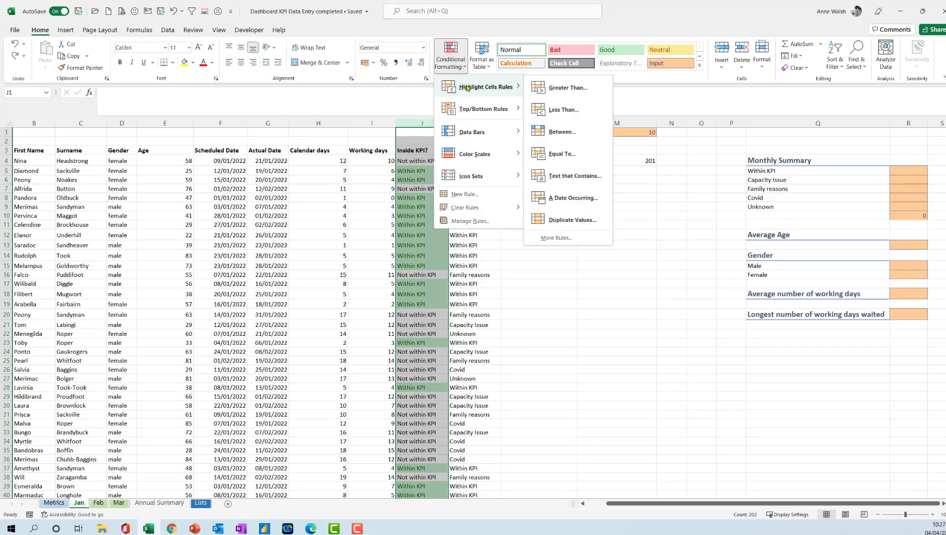
{"action": "left_click", "coordinate": [574, 152]}
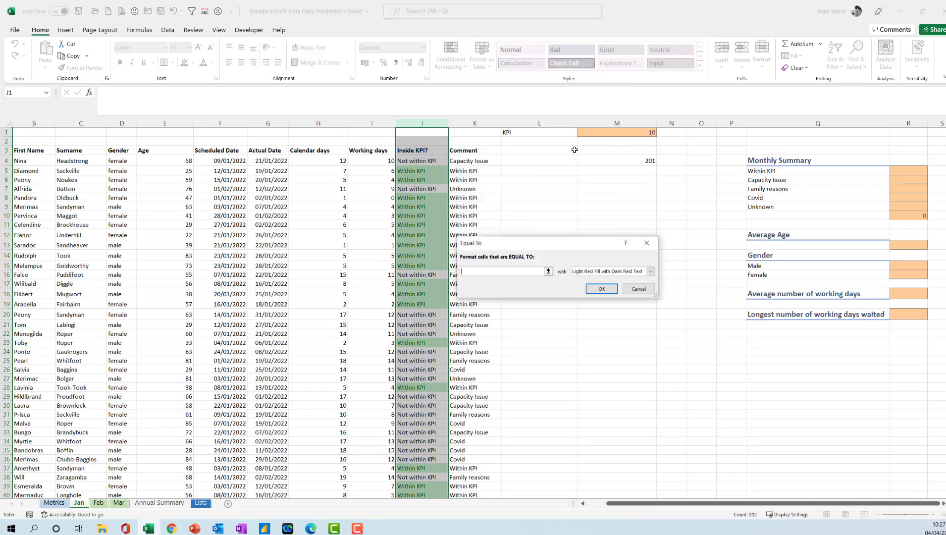
{"action": "type", "text": "Not within KPI"}
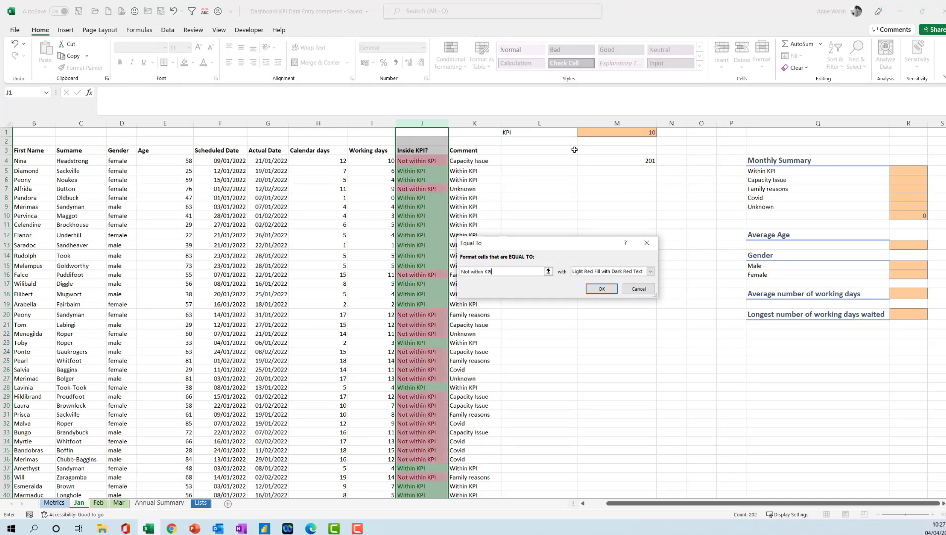
{"action": "left_click", "coordinate": [603, 289]}
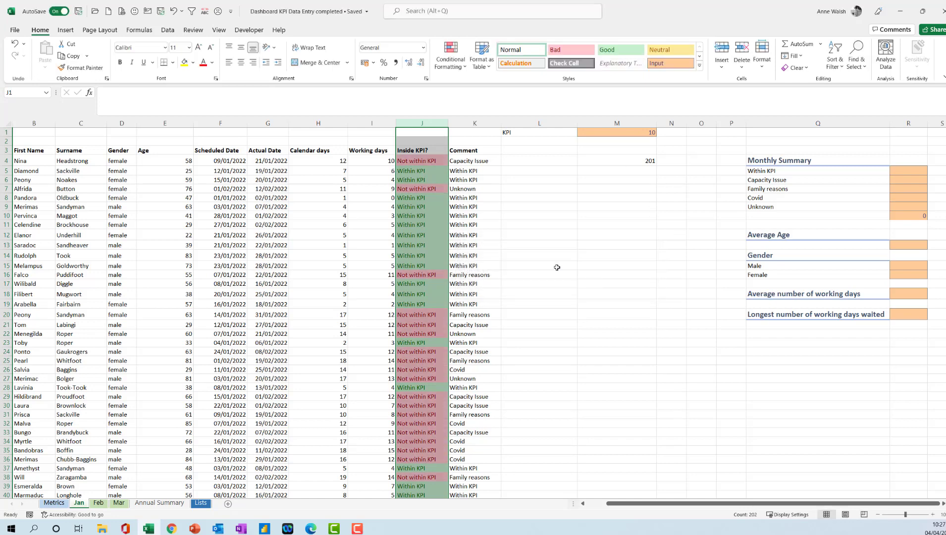
- Copy the KPI highlighting from Jan's column J to column J of the Feb and Mar sheets with Format Painter
{"action": "left_click", "coordinate": [427, 237]}
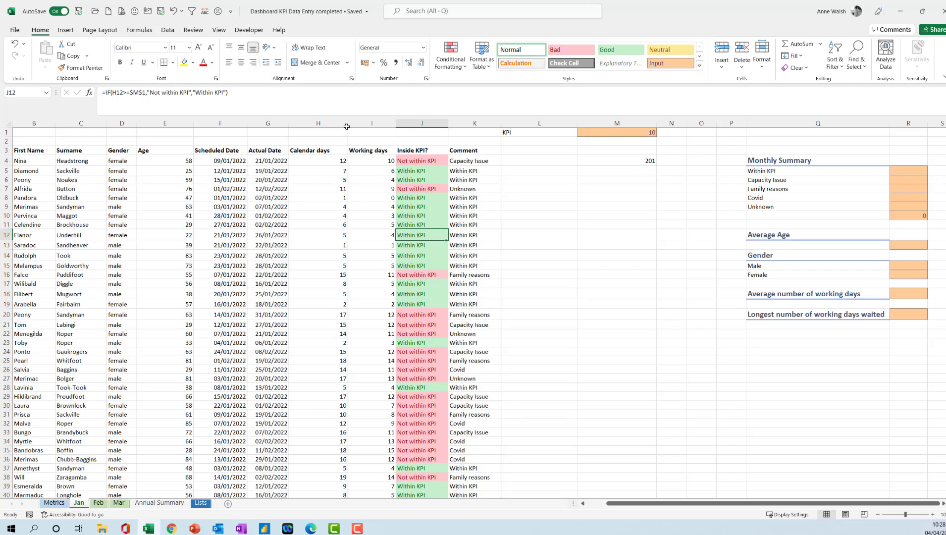
{"action": "left_click", "coordinate": [98, 68]}
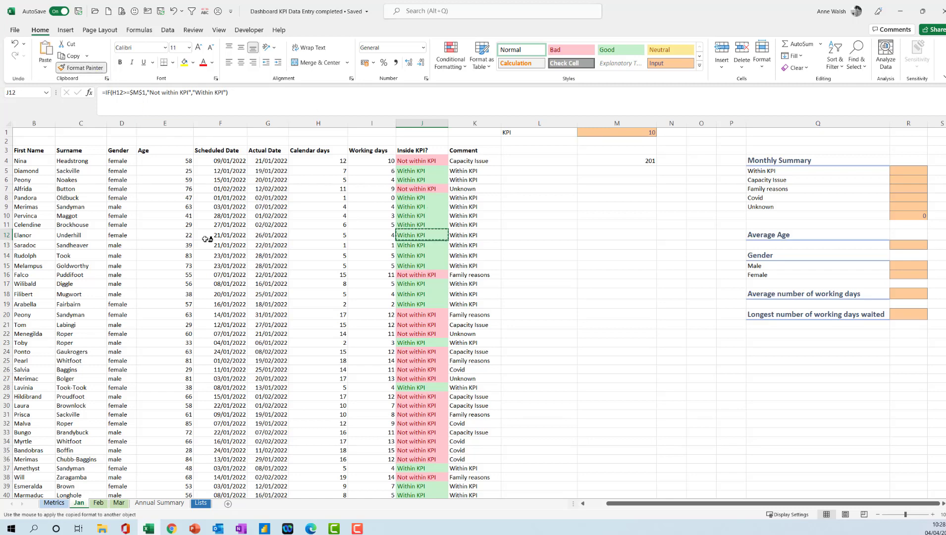
{"action": "left_click", "coordinate": [101, 502]}
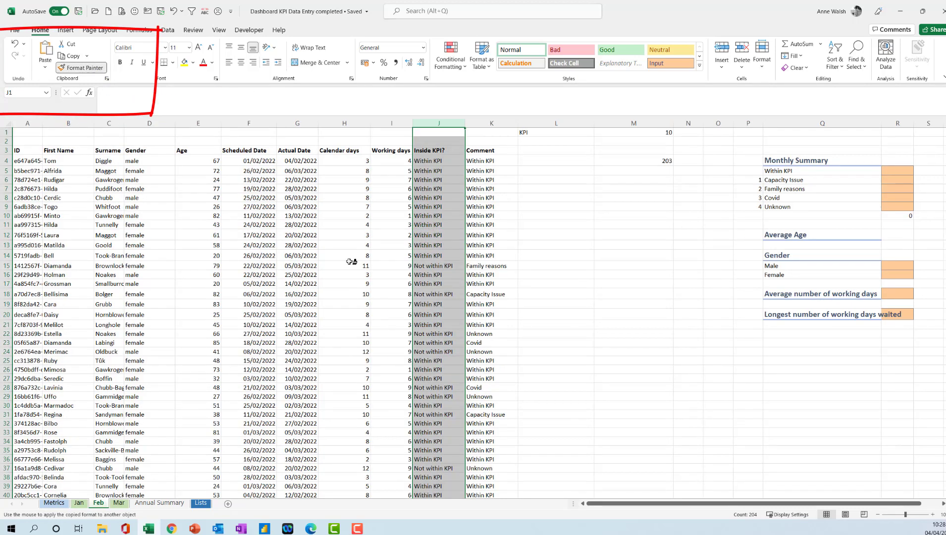
{"action": "left_click", "coordinate": [438, 122]}
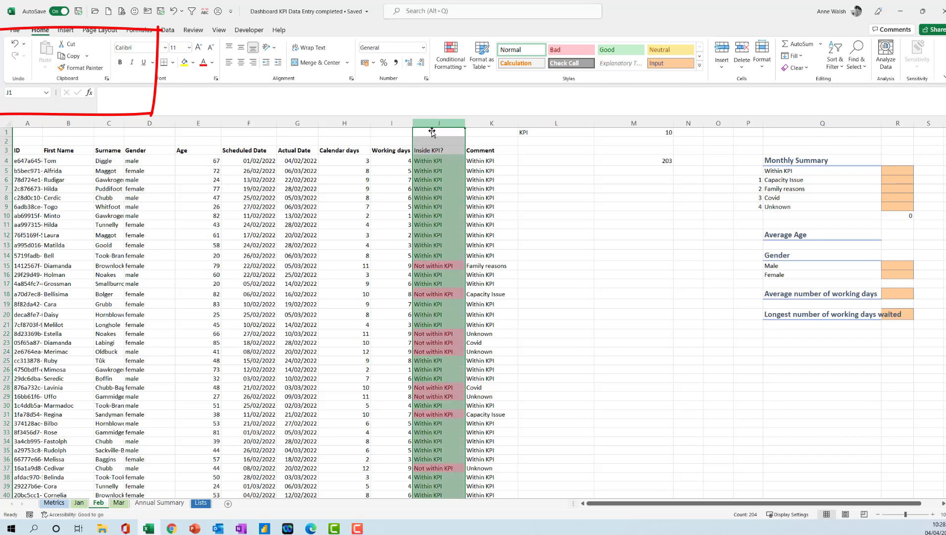
{"action": "left_click", "coordinate": [87, 70]}
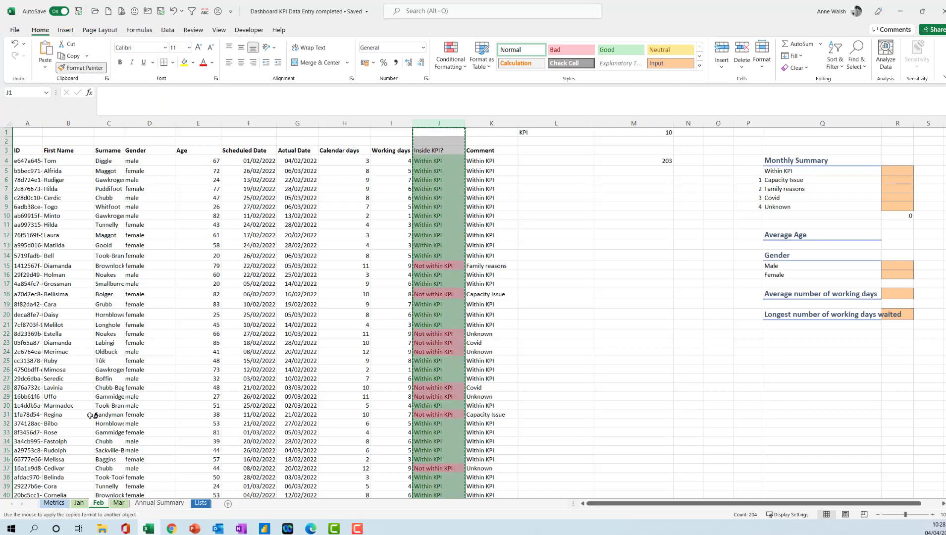
{"action": "left_click", "coordinate": [119, 502]}
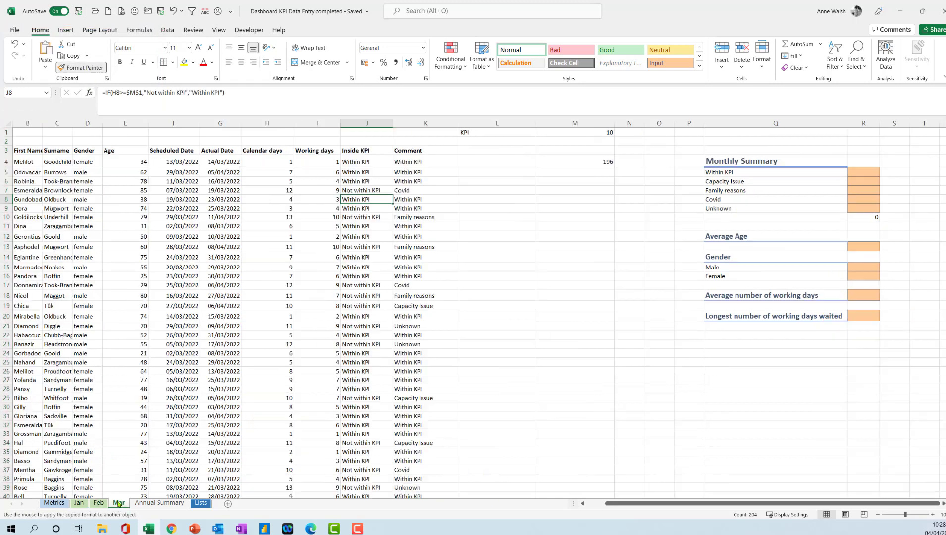
{"action": "left_click", "coordinate": [360, 124]}
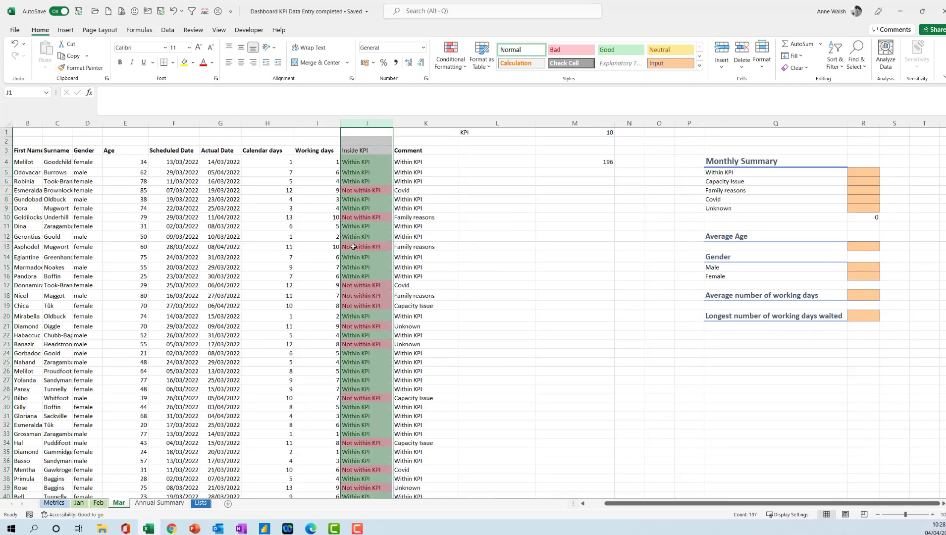
- Compare the position of the Within KPI summary cell R5 on the Jan, Feb and Mar sheets, and group the three sheets
{"action": "left_click", "coordinate": [79, 503]}
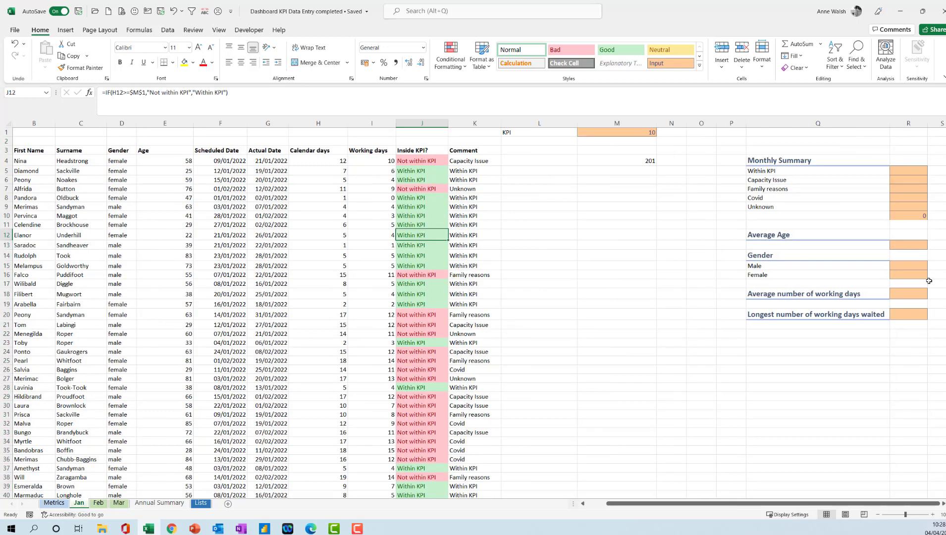
{"action": "left_click", "coordinate": [904, 169]}
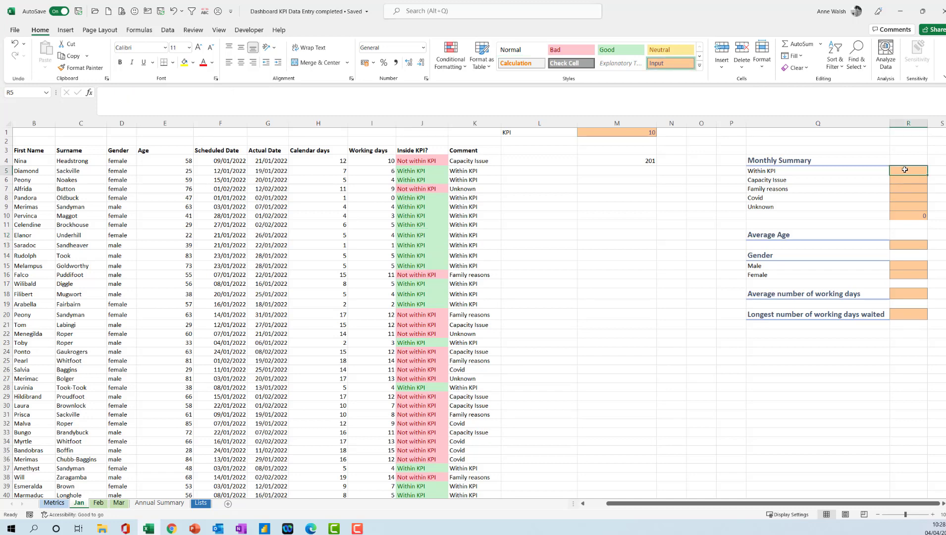
{"action": "left_click", "coordinate": [99, 503]}
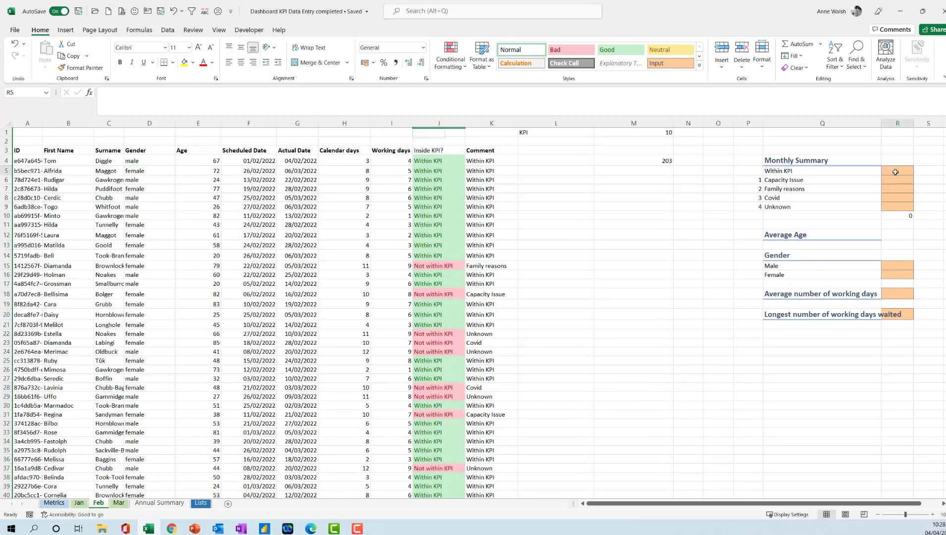
{"action": "left_click", "coordinate": [119, 502]}
{"action": "left_click", "coordinate": [860, 176]}
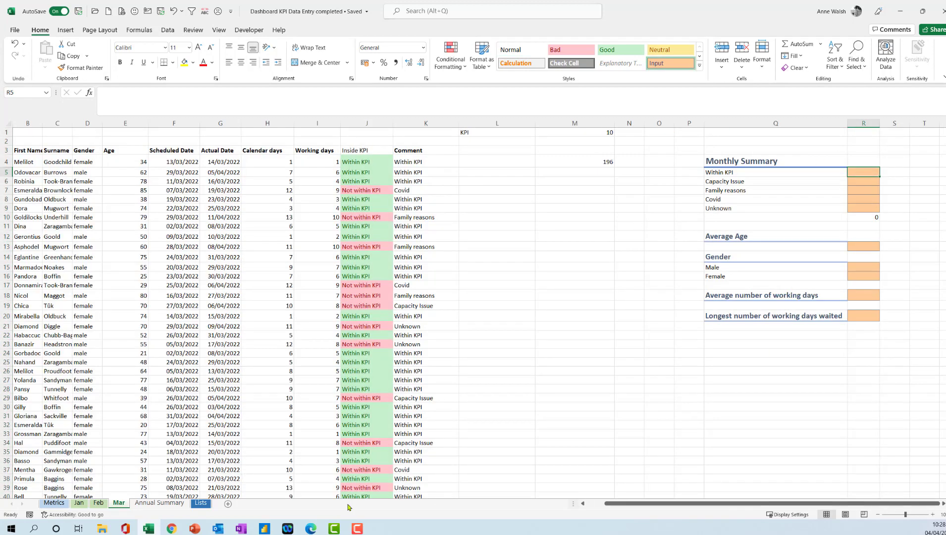
{"action": "left_click", "coordinate": [78, 503]}
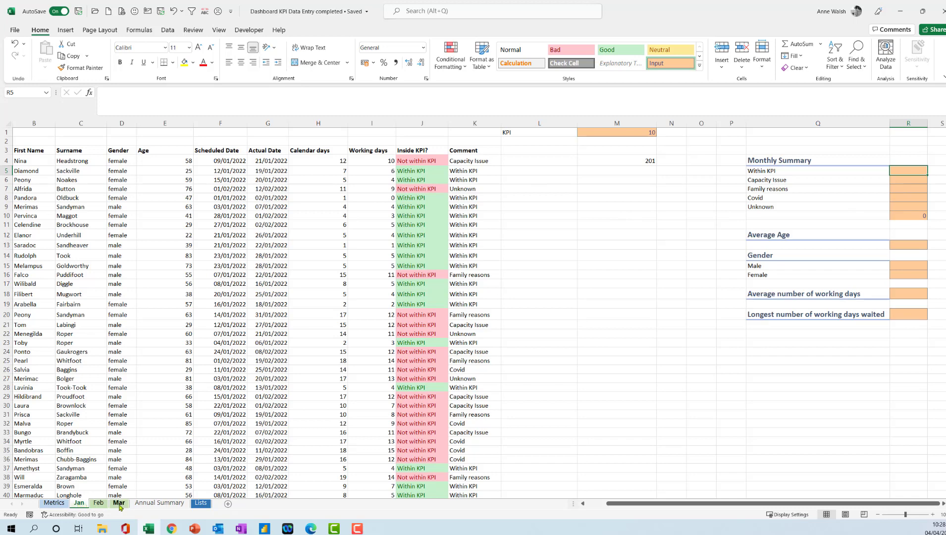
{"action": "key", "text": "shift"}
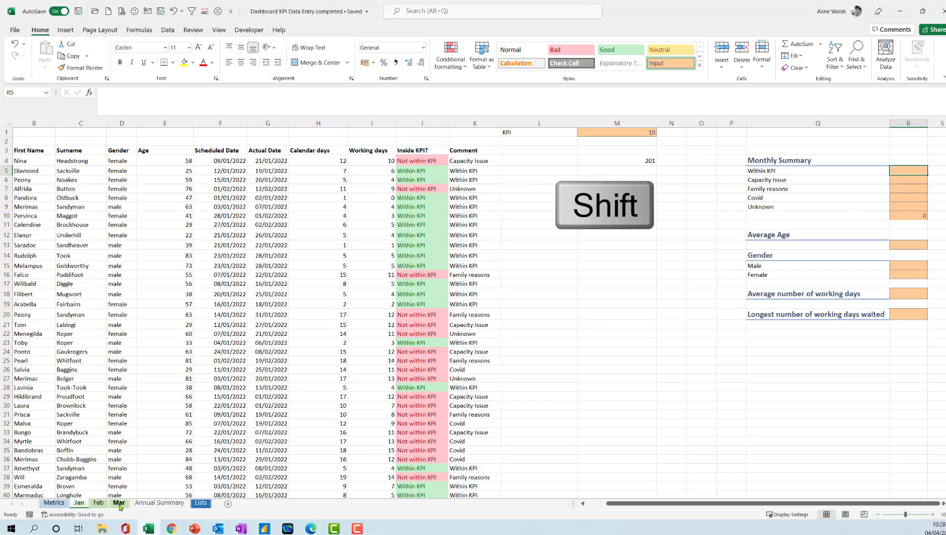
{"action": "left_click", "coordinate": [119, 502], "text": "shift"}
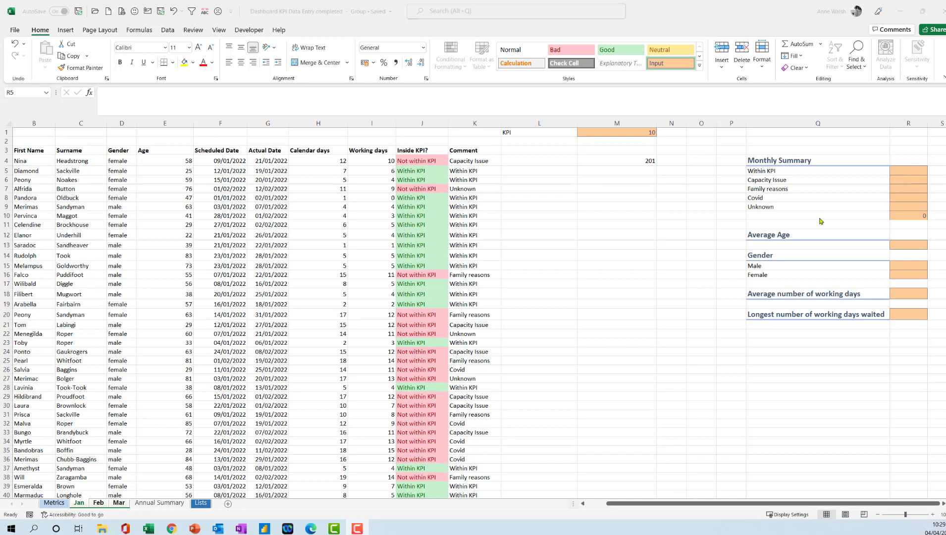
- In R5 of the grouped sheets, insert a COUNTIFS formula counting column K entries that match Q5, and fill it down to R9
{"action": "left_click", "coordinate": [906, 171]}
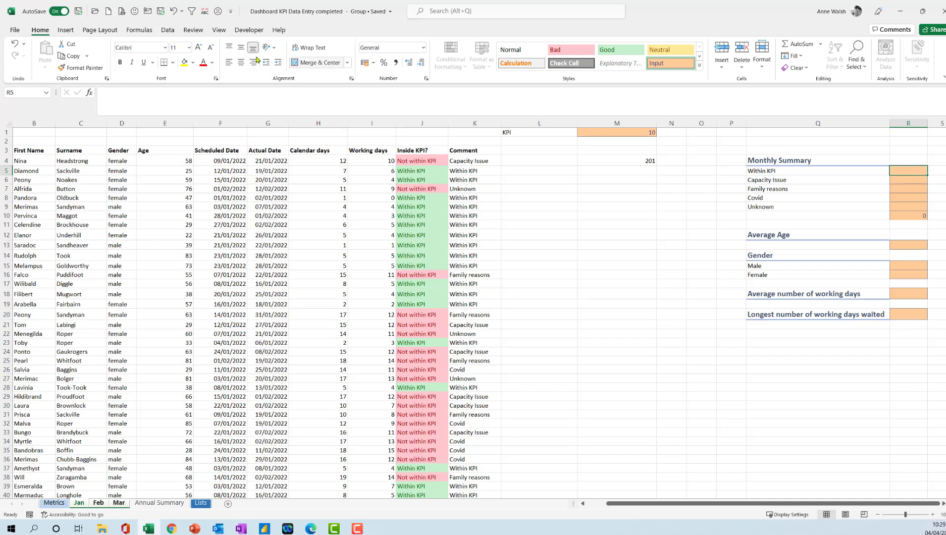
{"action": "left_click", "coordinate": [134, 33]}
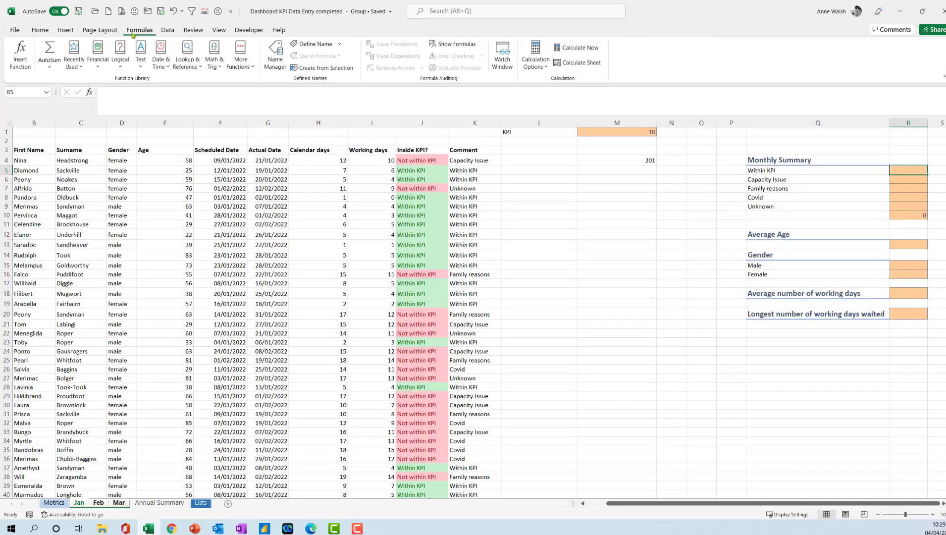
{"action": "left_click", "coordinate": [248, 68]}
{"action": "mouse_move", "coordinate": [253, 82]}
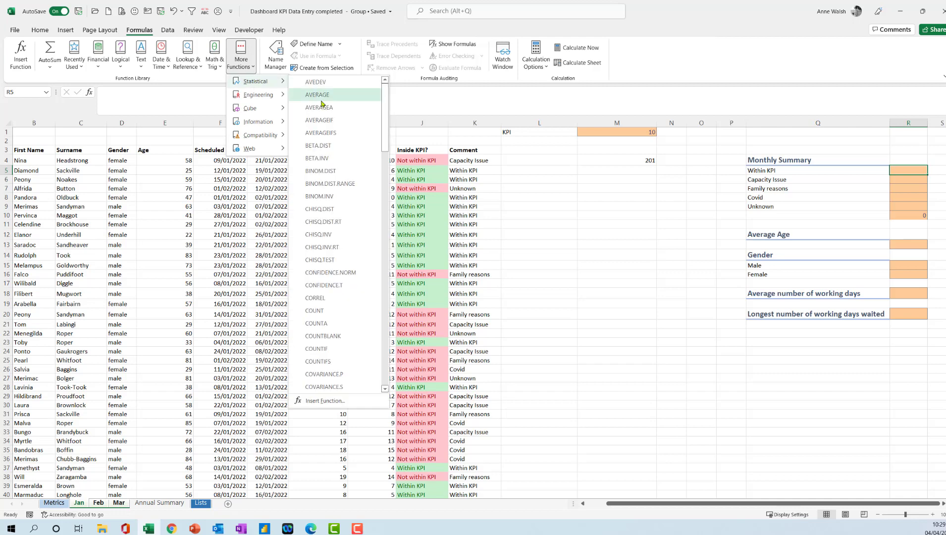
{"action": "left_click", "coordinate": [332, 361]}
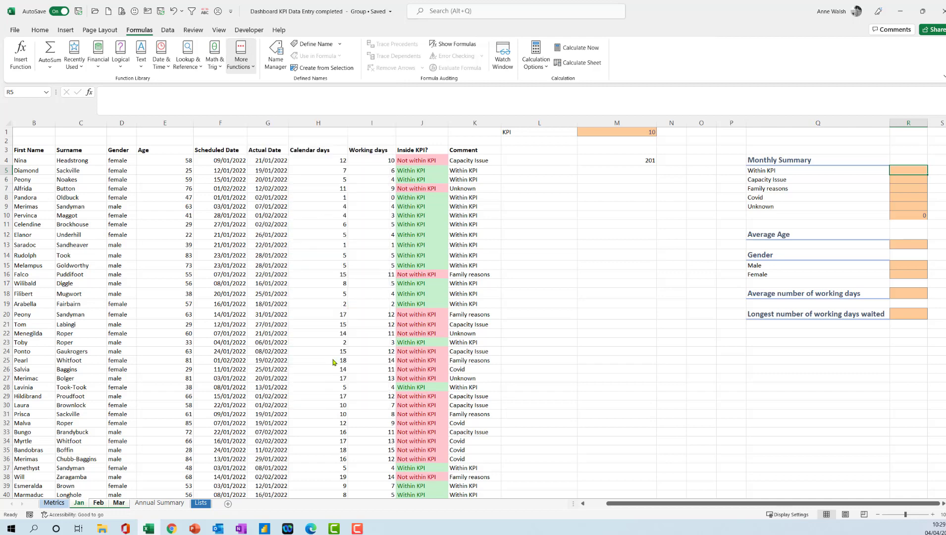
{"action": "left_click_drag", "start_coordinate": [548, 177], "coordinate": [593, 255]}
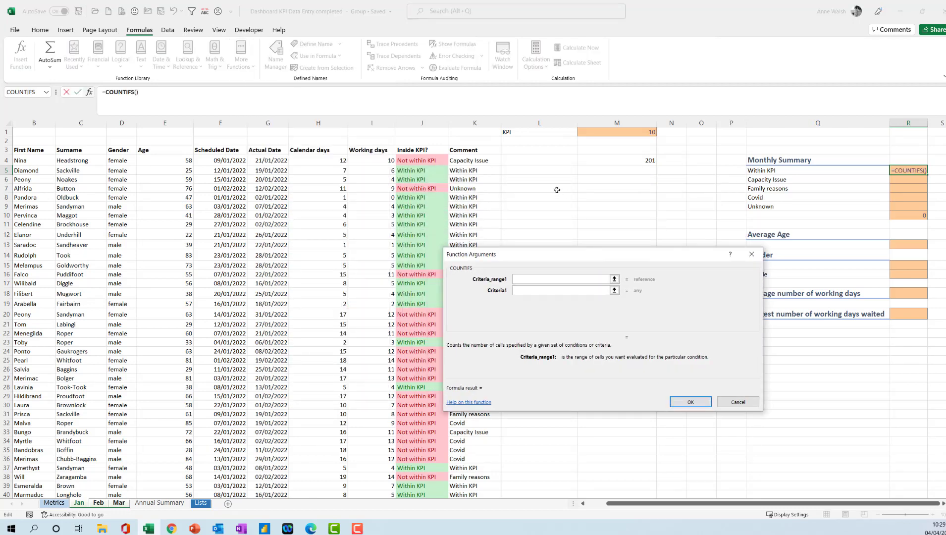
{"action": "left_click", "coordinate": [472, 121]}
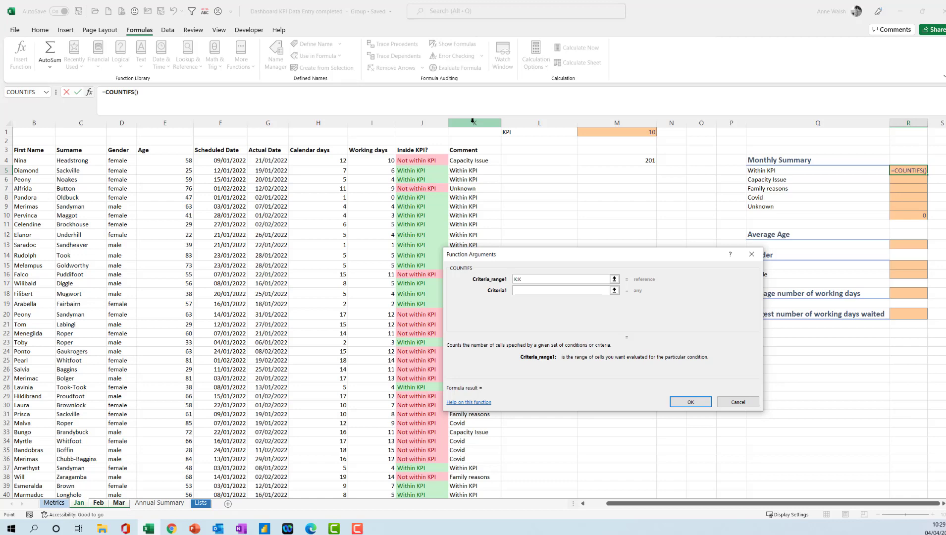
{"action": "left_click", "coordinate": [558, 290]}
{"action": "left_click", "coordinate": [799, 171]}
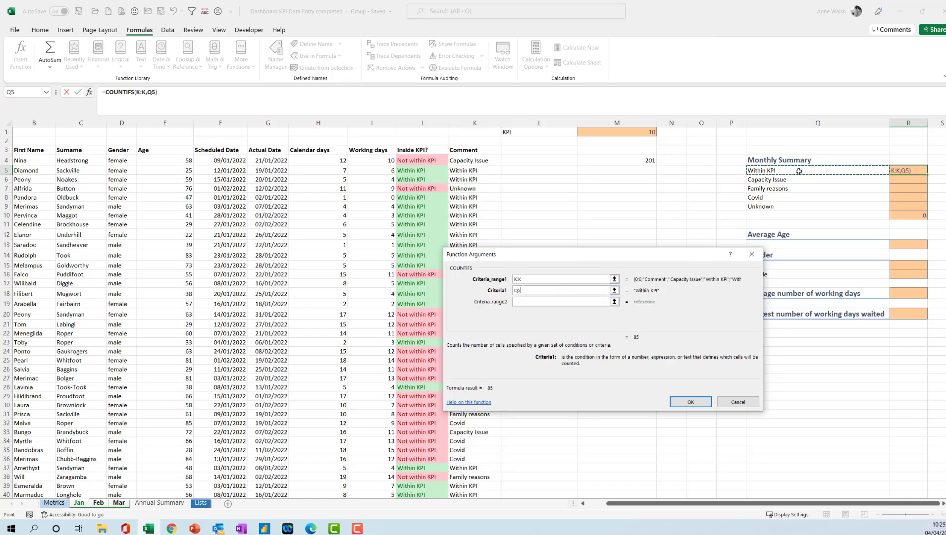
{"action": "left_click", "coordinate": [695, 402]}
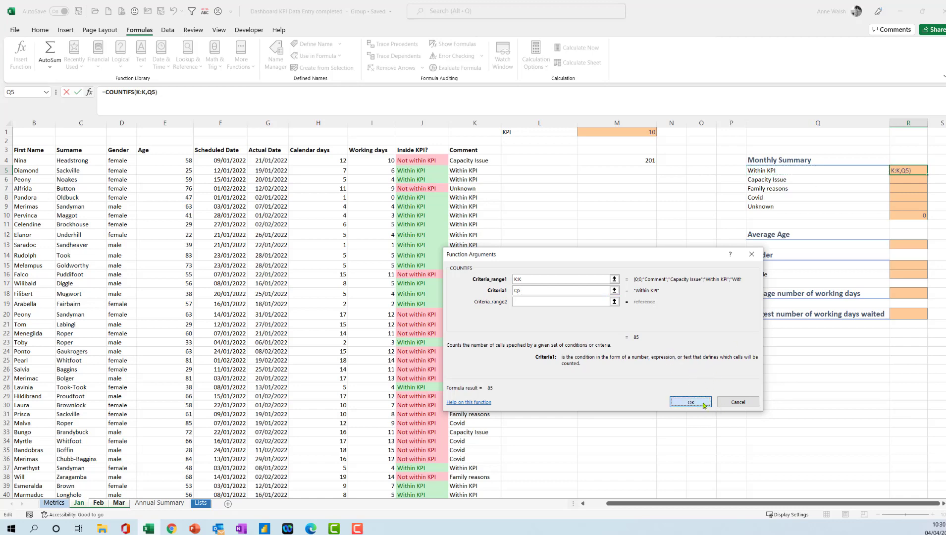
{"action": "left_click", "coordinate": [691, 402]}
{"action": "left_click_drag", "start_coordinate": [926, 175], "coordinate": [926, 207]}
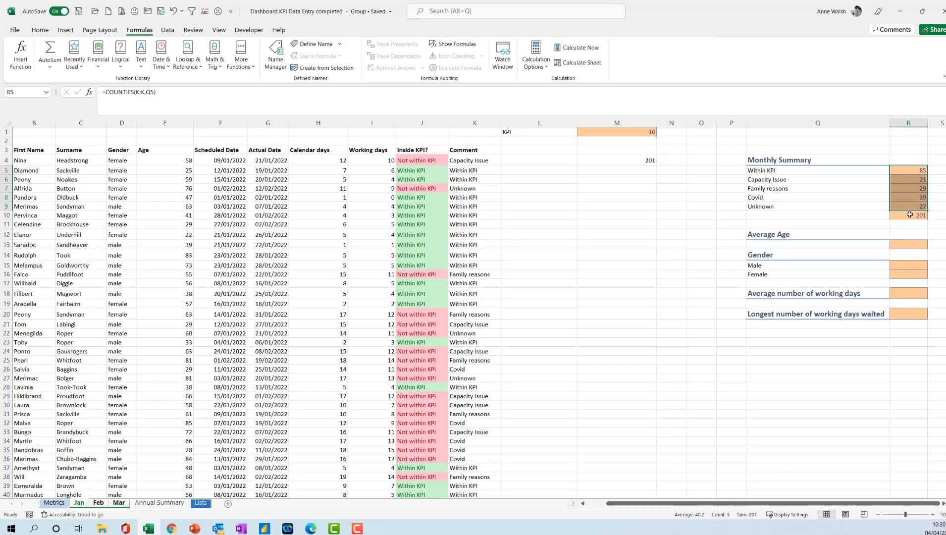
- Clear M4 and re-enter a COUNTA formula counting the comments in K4:K1048576
{"action": "left_click", "coordinate": [644, 162]}
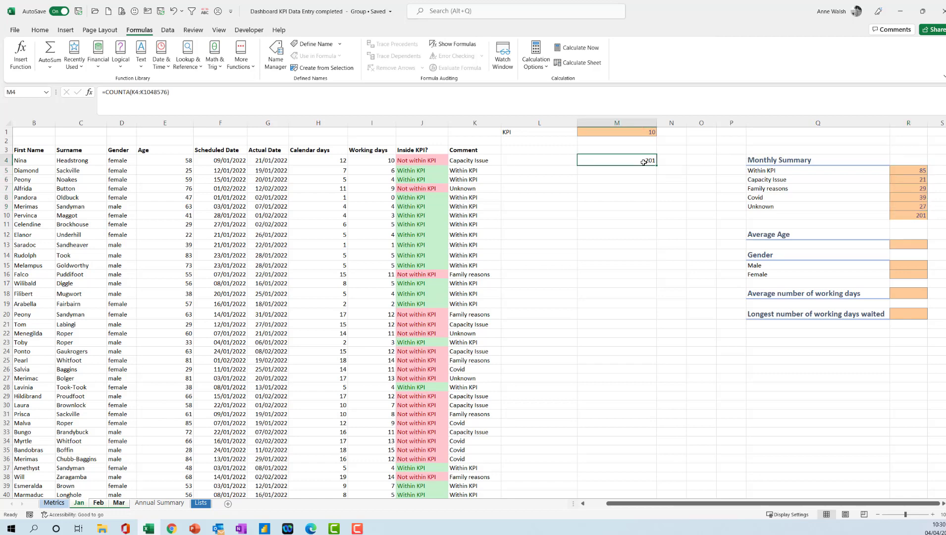
{"action": "key", "text": "Delete"}
{"action": "type", "text": "="}
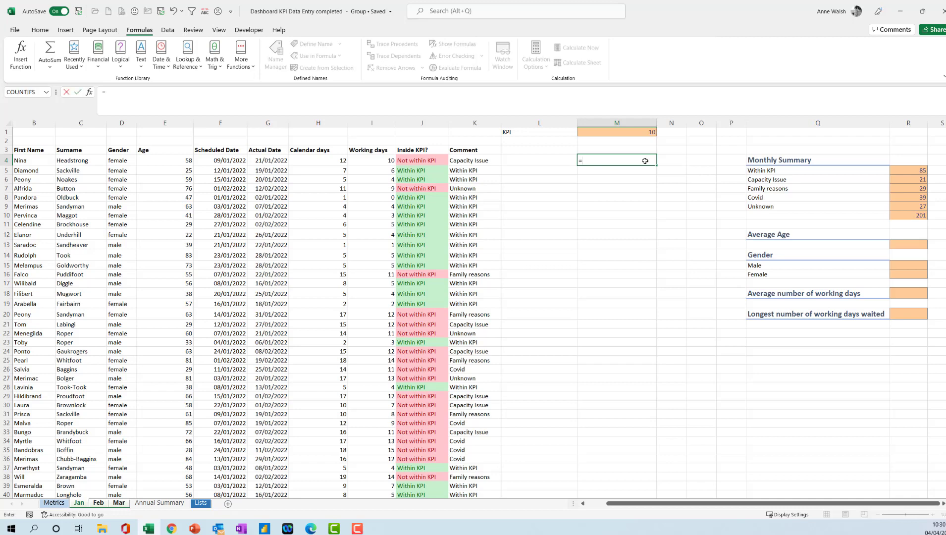
{"action": "type", "text": "count"}
{"action": "type", "text": "a"}
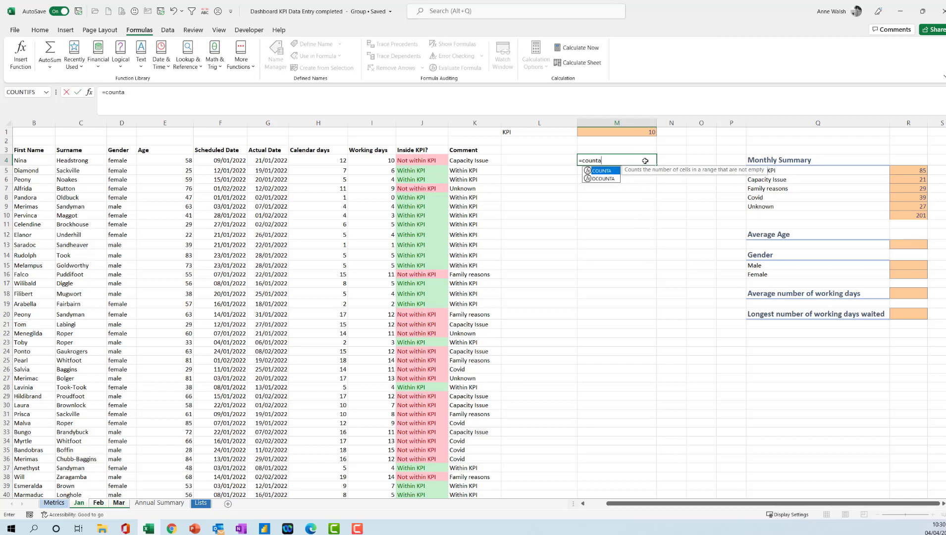
{"action": "type", "text": "("}
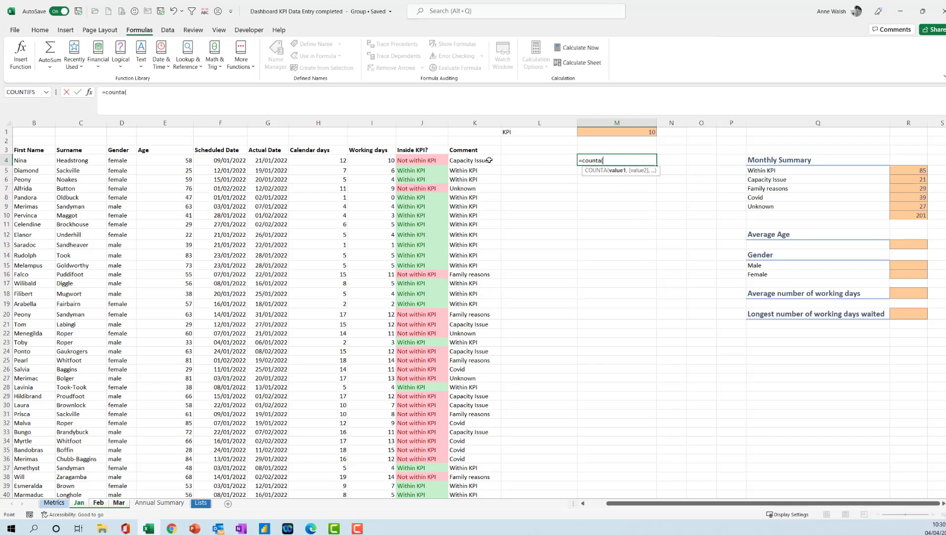
{"action": "left_click", "coordinate": [489, 160]}
{"action": "key", "text": "ctrl+shift+Down"}
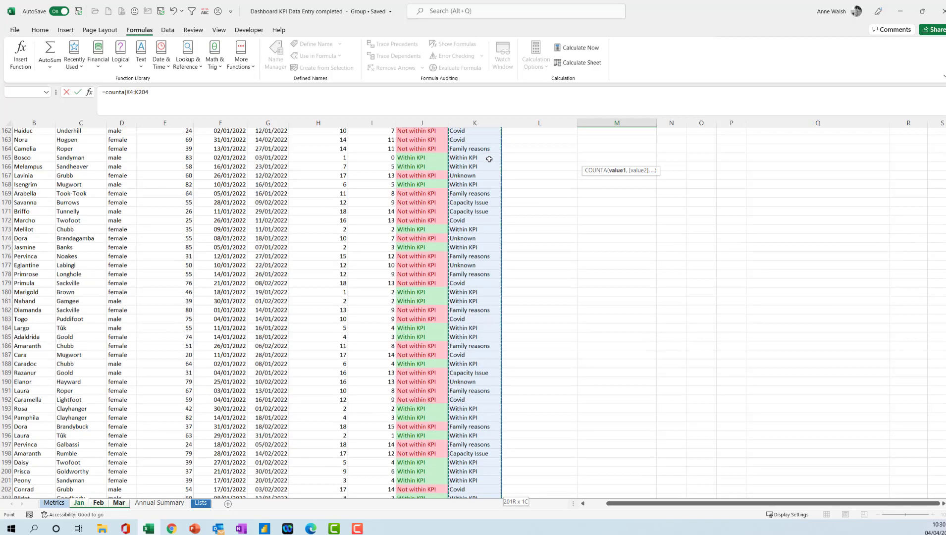
{"action": "key", "text": "ctrl+shift+Down"}
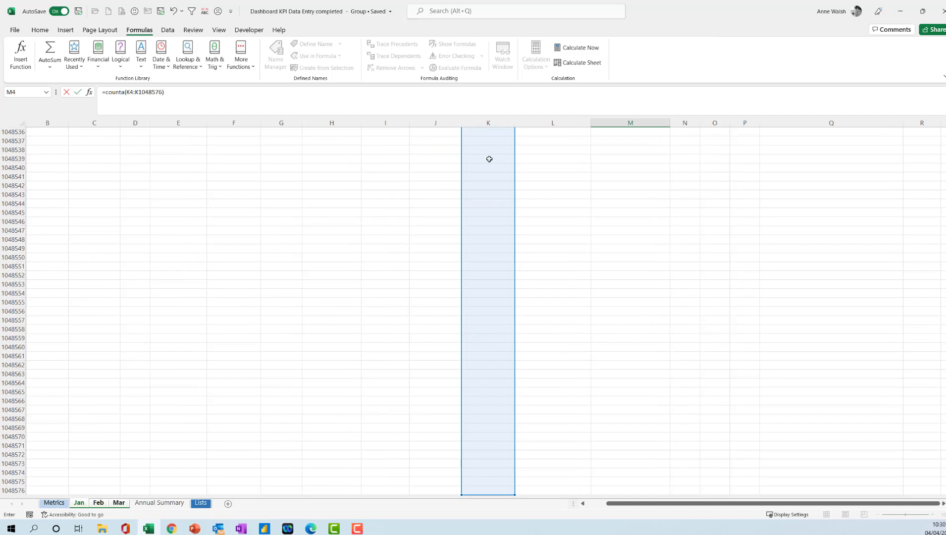
{"action": "key", "text": "Return"}
{"action": "scroll", "coordinate": [503, 166], "scroll_direction": "up", "scroll_amount": 2}
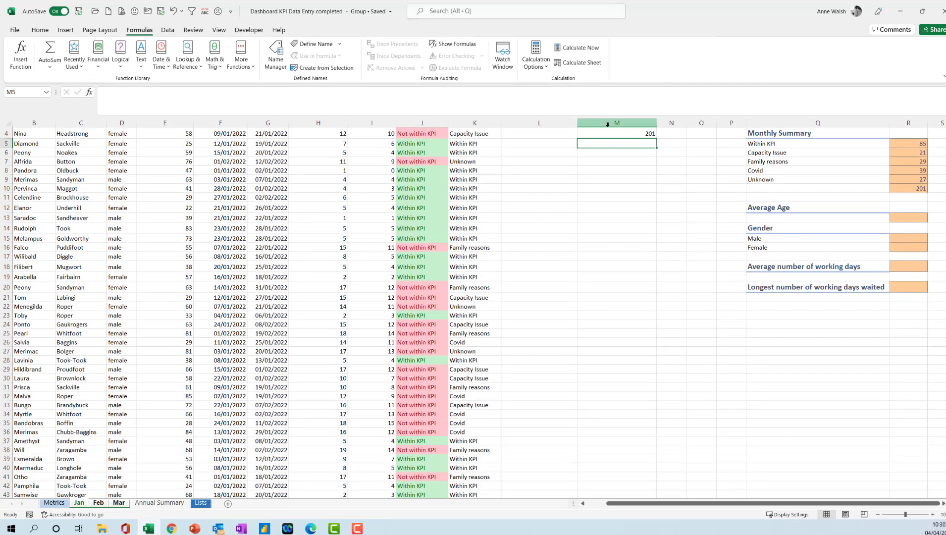
- Compare the COUNTA check in M4 with the Monthly Summary total in R10
{"action": "left_click", "coordinate": [624, 159]}
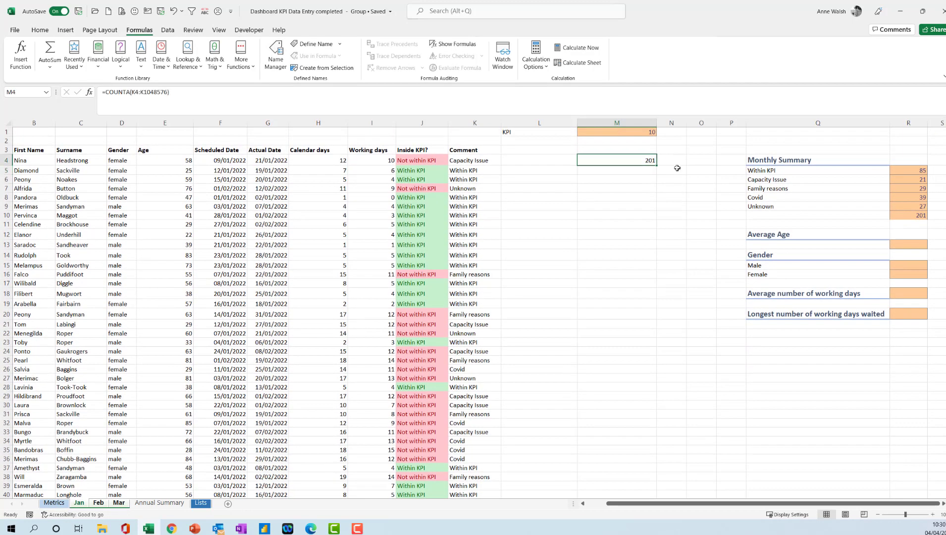
{"action": "left_click", "coordinate": [919, 215]}
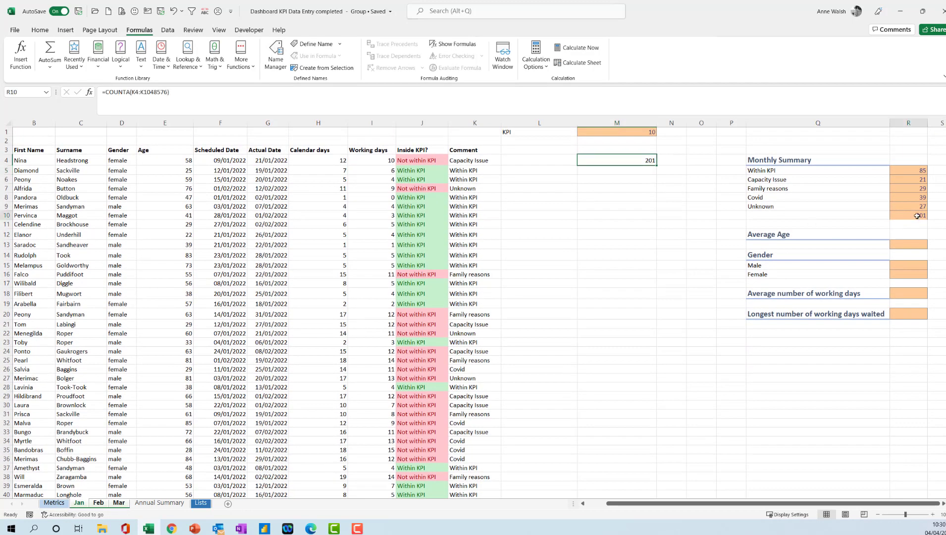
{"action": "left_click", "coordinate": [639, 164]}
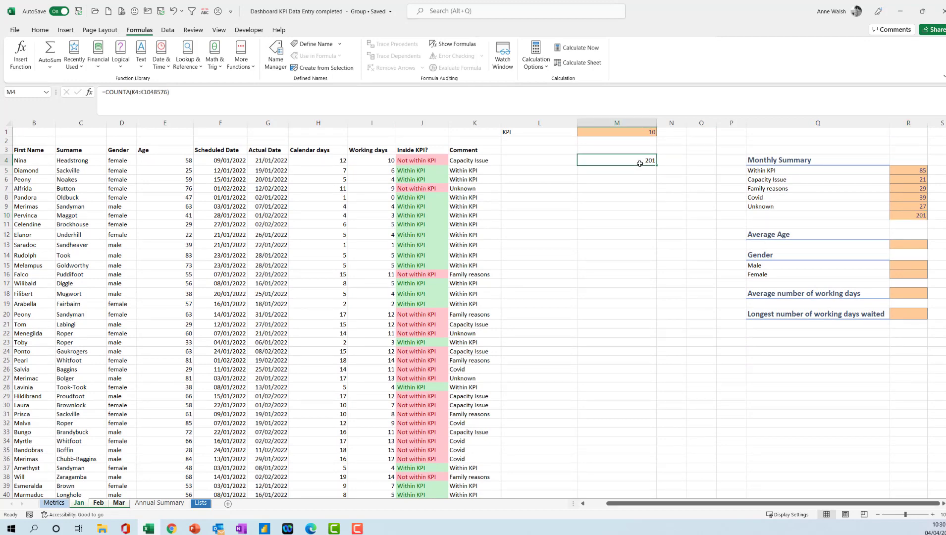
- Enter an AVERAGE formula over column E in the Average Age cell R13
{"action": "left_click", "coordinate": [40, 30]}
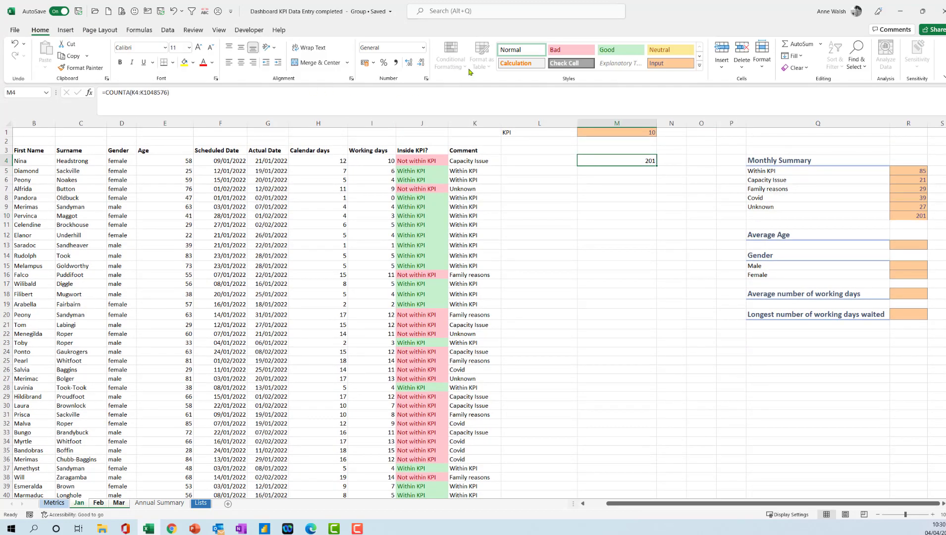
{"action": "left_click", "coordinate": [910, 246]}
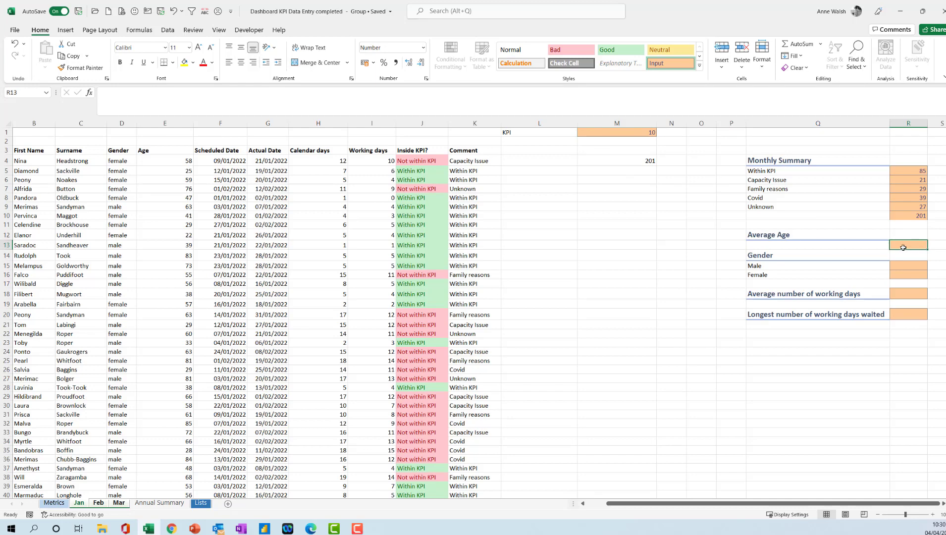
{"action": "type", "text": "=average"}
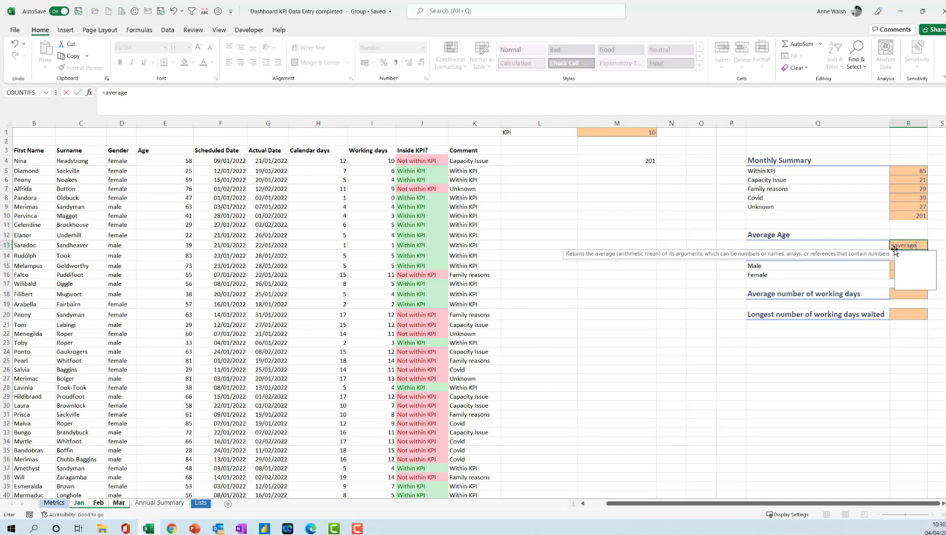
{"action": "type", "text": "("}
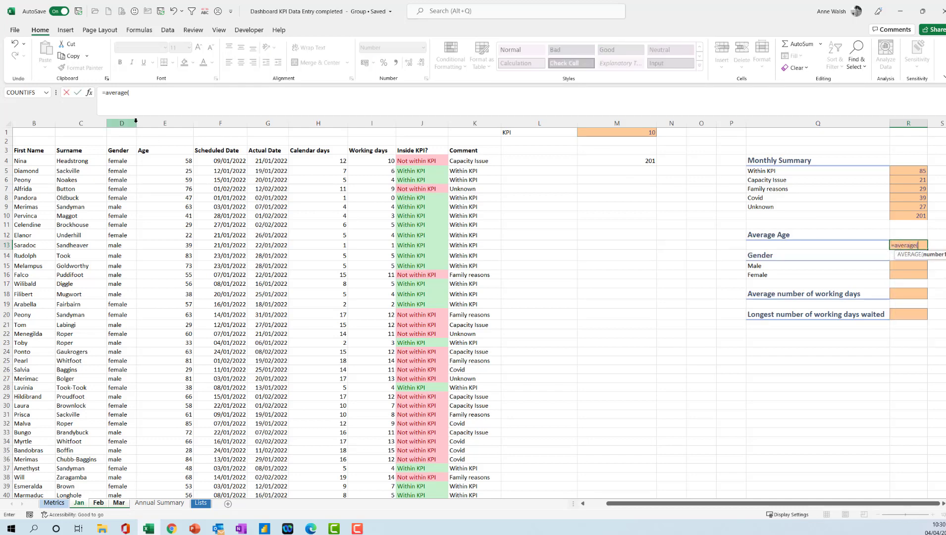
{"action": "left_click", "coordinate": [156, 122]}
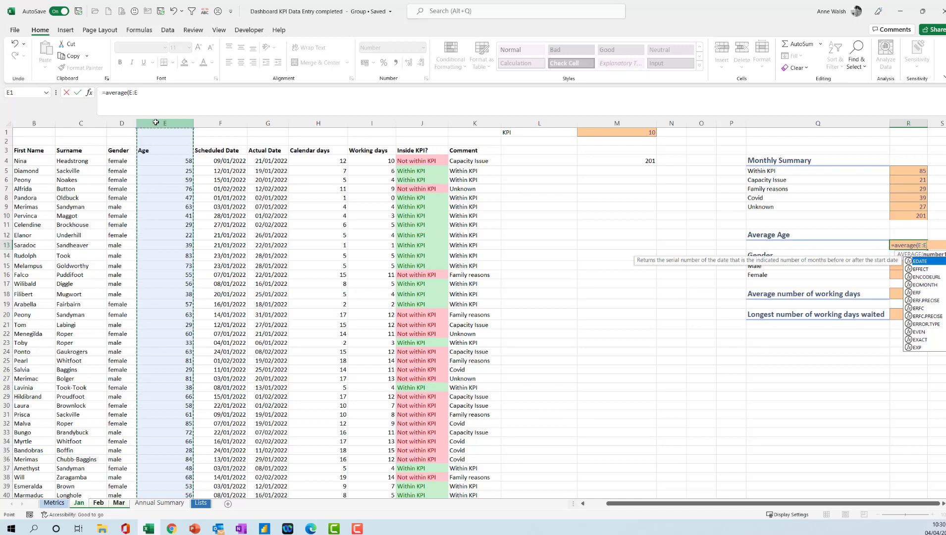
{"action": "key", "text": "Return"}
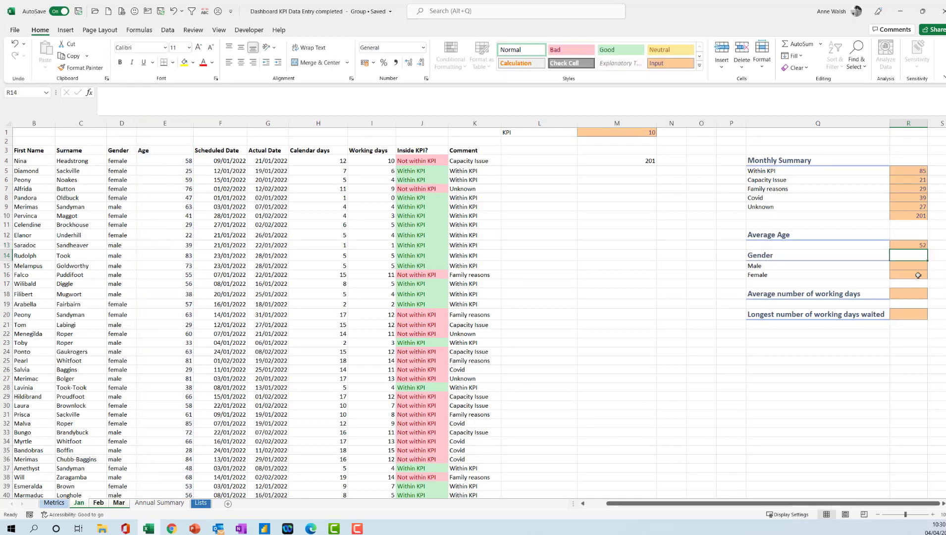
{"action": "left_click", "coordinate": [915, 244]}
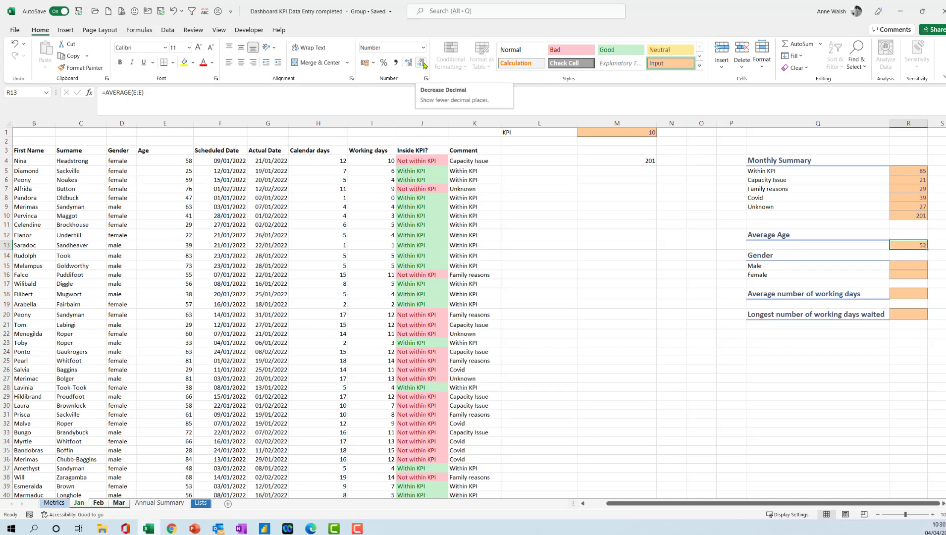
- Enter =COUNTIFS(D:D,Q15) in the Male cell R15 and fill it down to the Female cell R16
{"action": "left_click", "coordinate": [909, 265]}
{"action": "type", "text": "="}
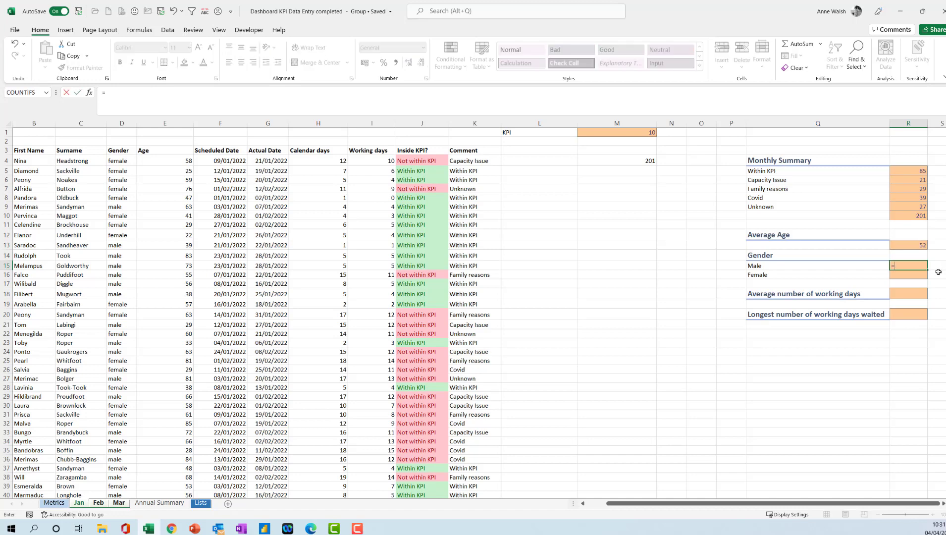
{"action": "type", "text": "countifs"}
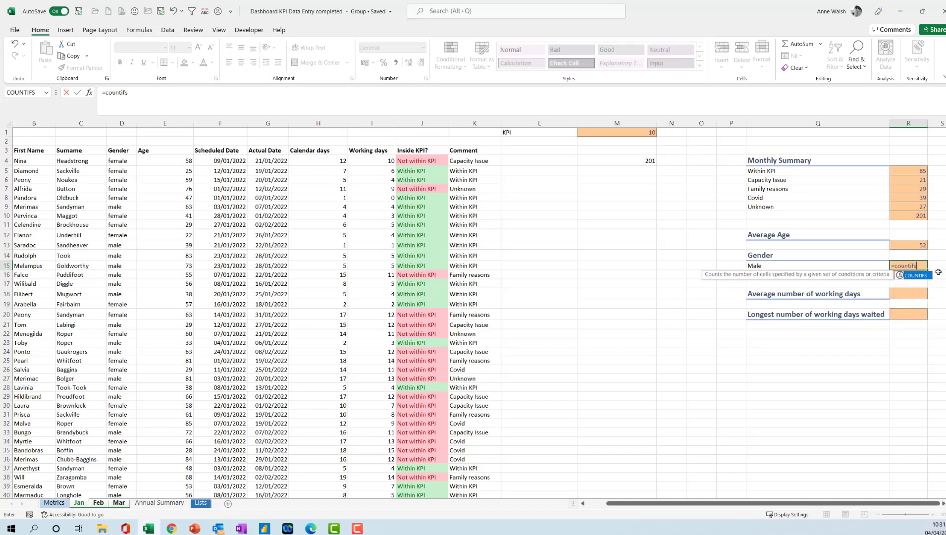
{"action": "type", "text": "("}
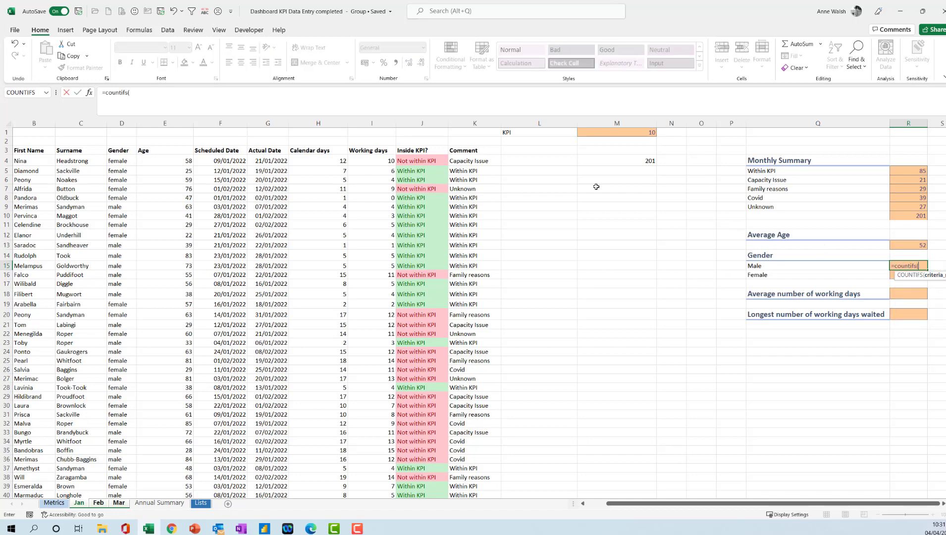
{"action": "left_click", "coordinate": [122, 123]}
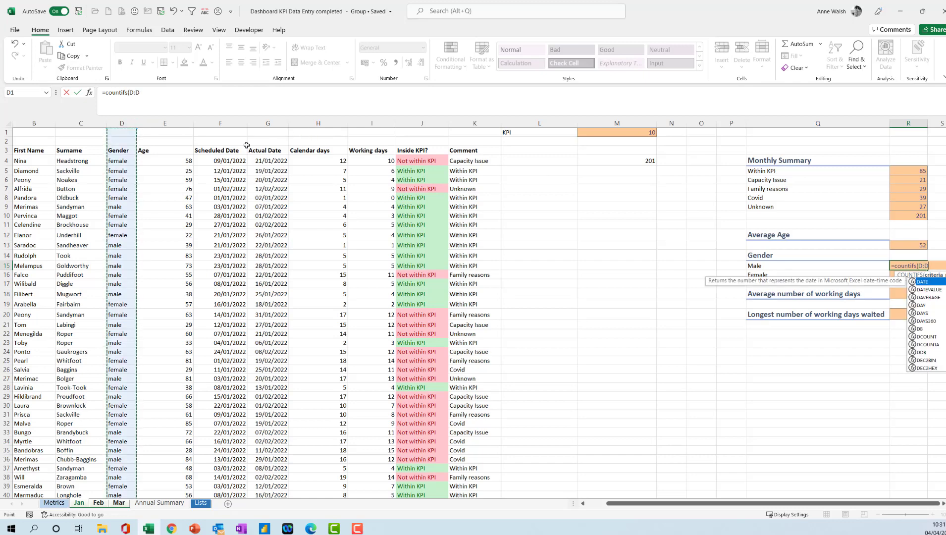
{"action": "type", "text": ","}
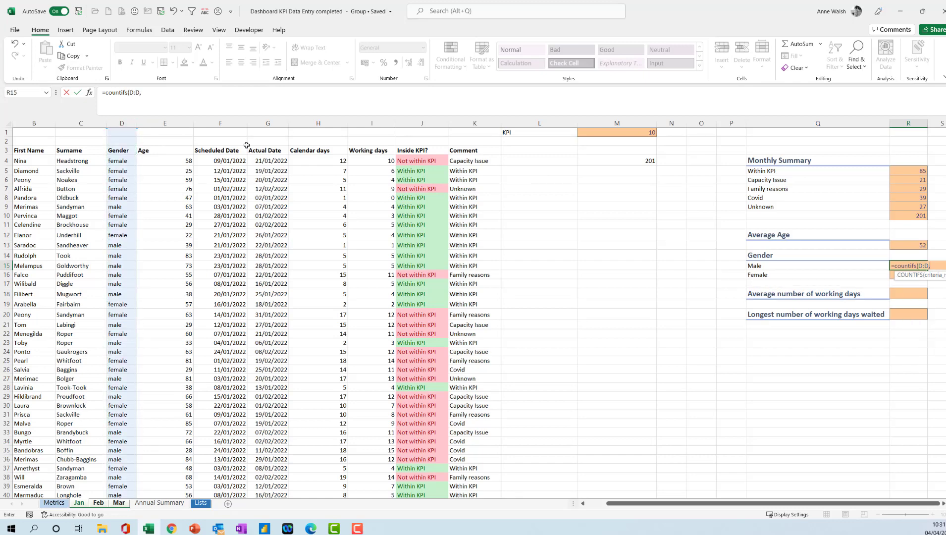
{"action": "left_click", "coordinate": [804, 264]}
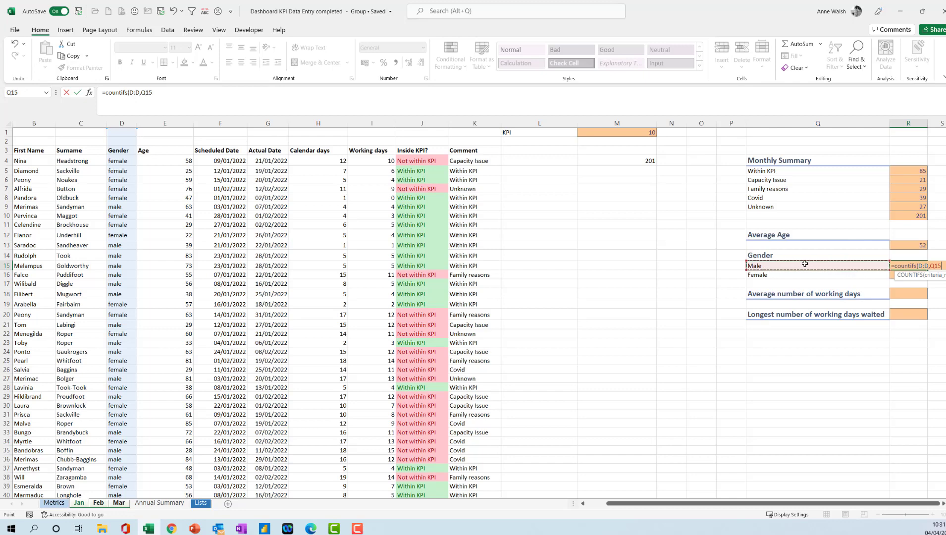
{"action": "key", "text": "Return"}
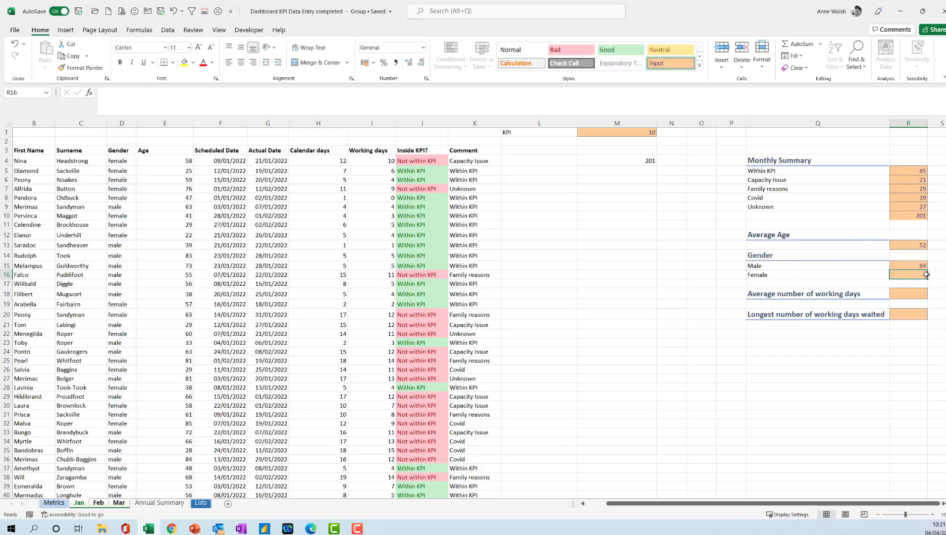
{"action": "left_click", "coordinate": [917, 267]}
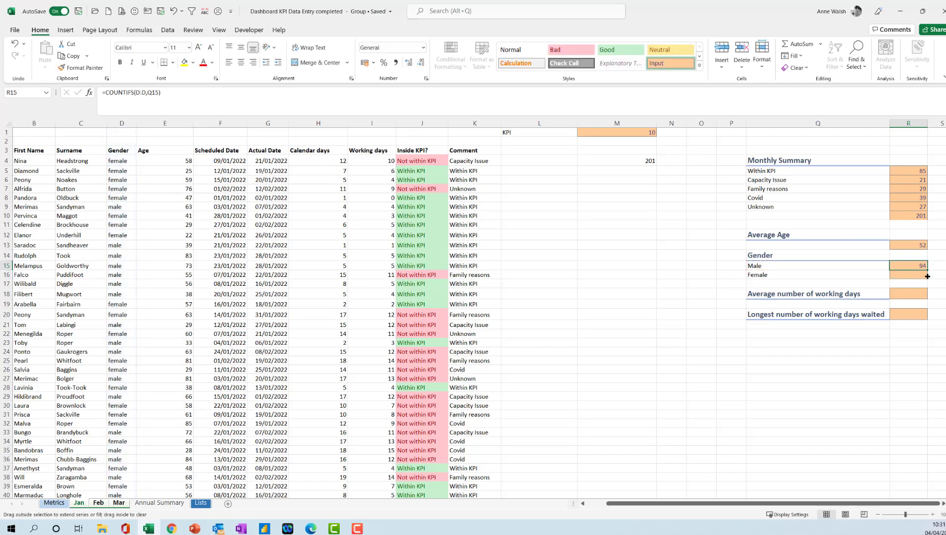
{"action": "left_click_drag", "start_coordinate": [926, 273], "coordinate": [915, 274]}
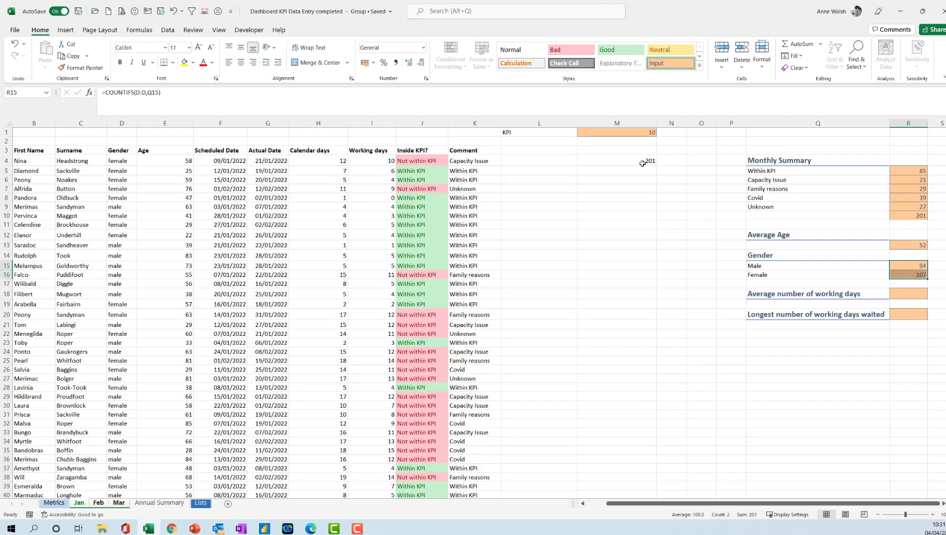
- Enter an AVERAGE formula over the Working days column I in the Average number of working days cell R18
{"action": "left_click", "coordinate": [914, 296]}
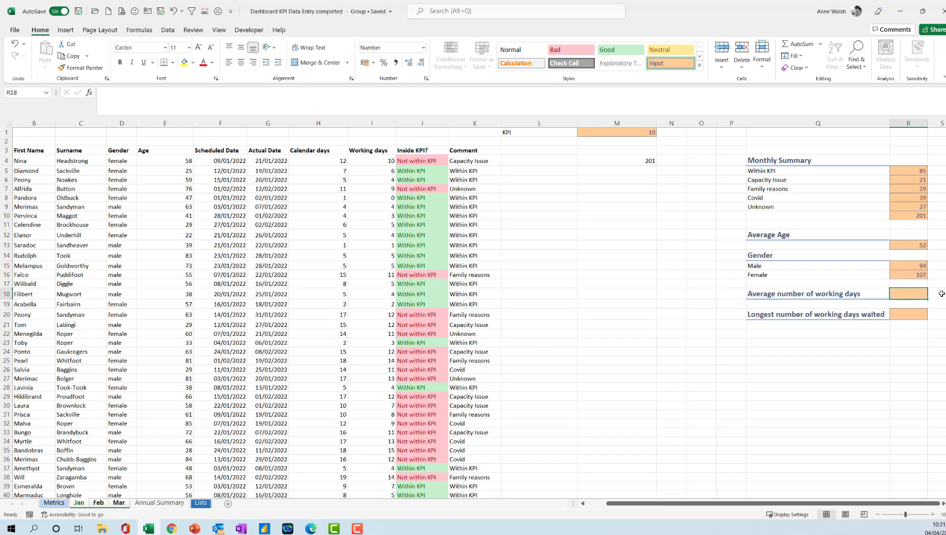
{"action": "type", "text": "=average"}
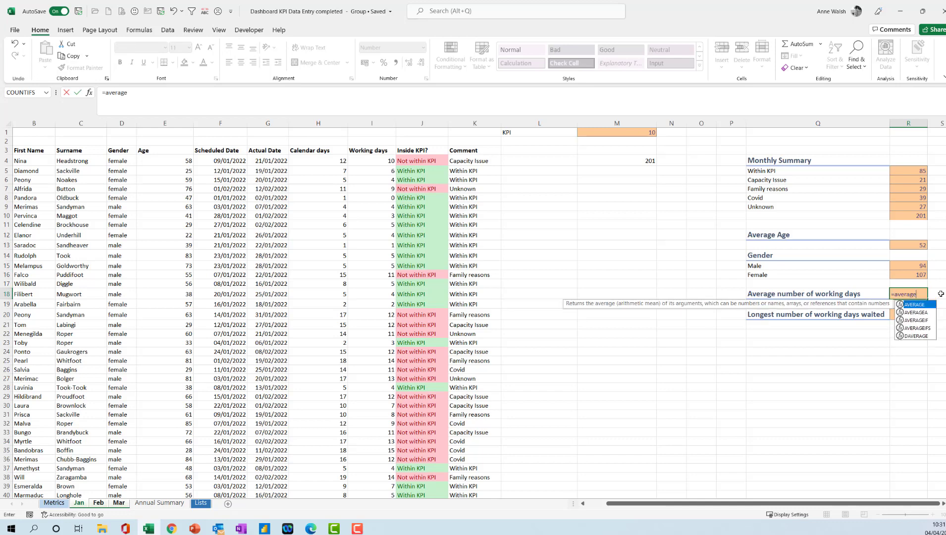
{"action": "type", "text": "("}
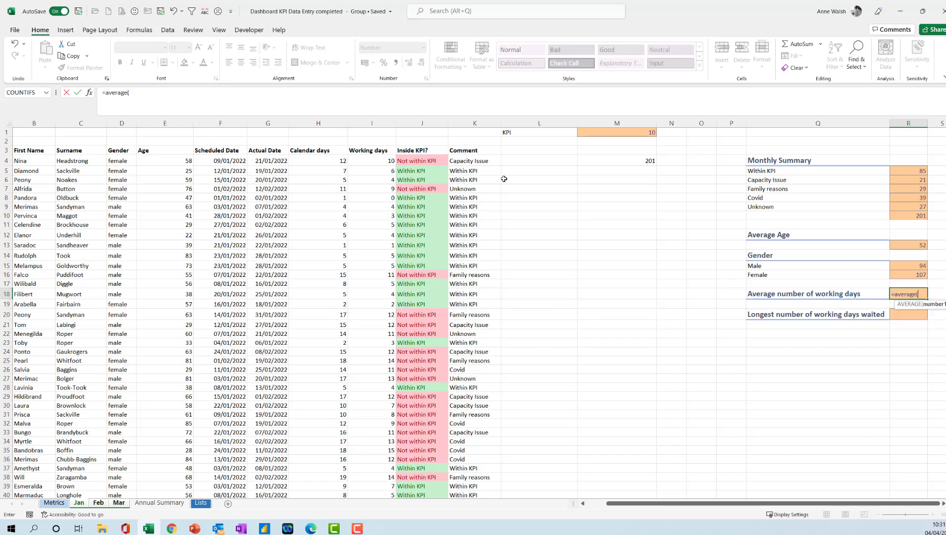
{"action": "left_click", "coordinate": [375, 124]}
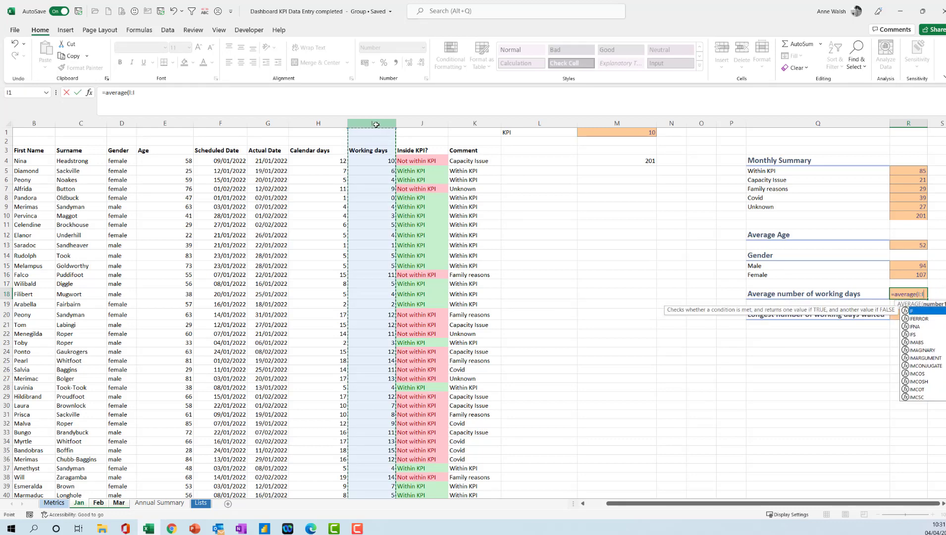
{"action": "key", "text": "Return"}
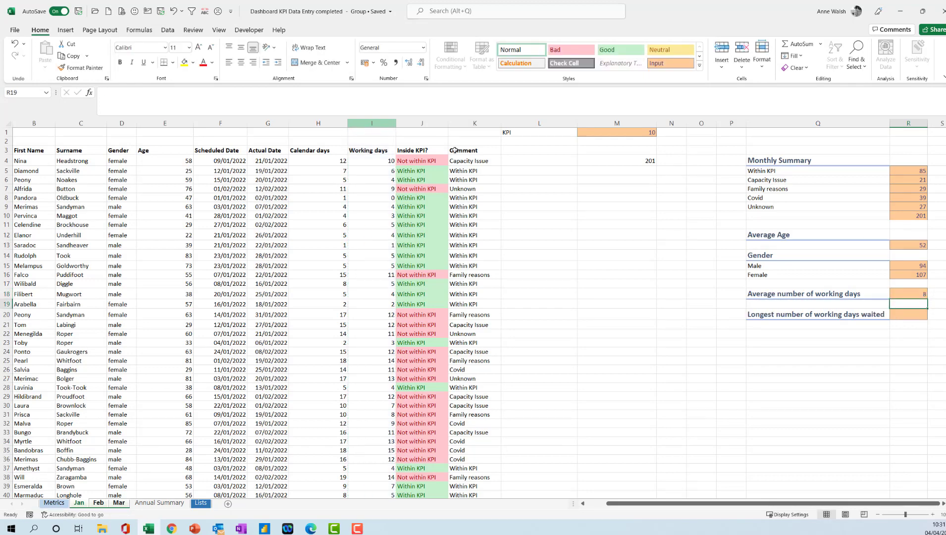
- Enter =MAX(I:I) in R20 as the longest number of working days waited
{"action": "left_click", "coordinate": [901, 315]}
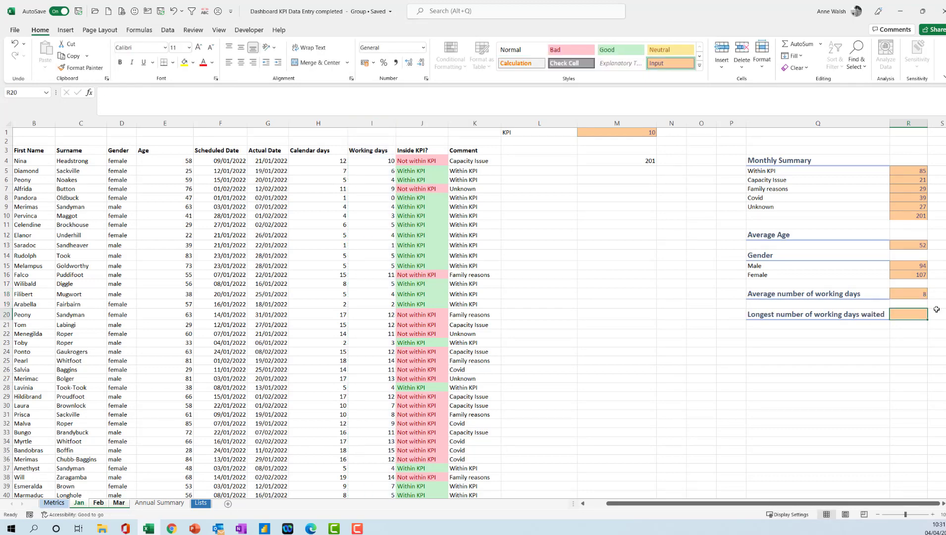
{"action": "type", "text": "=max"}
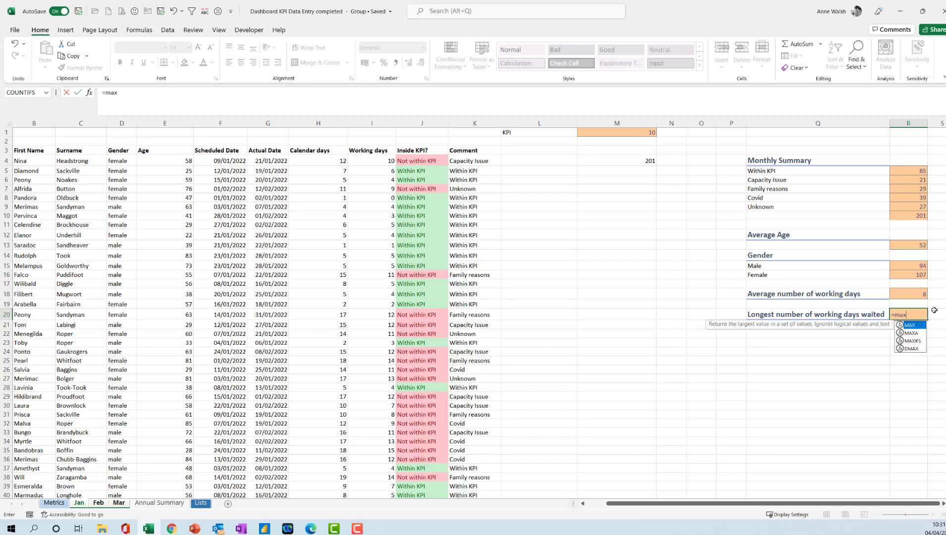
{"action": "type", "text": "("}
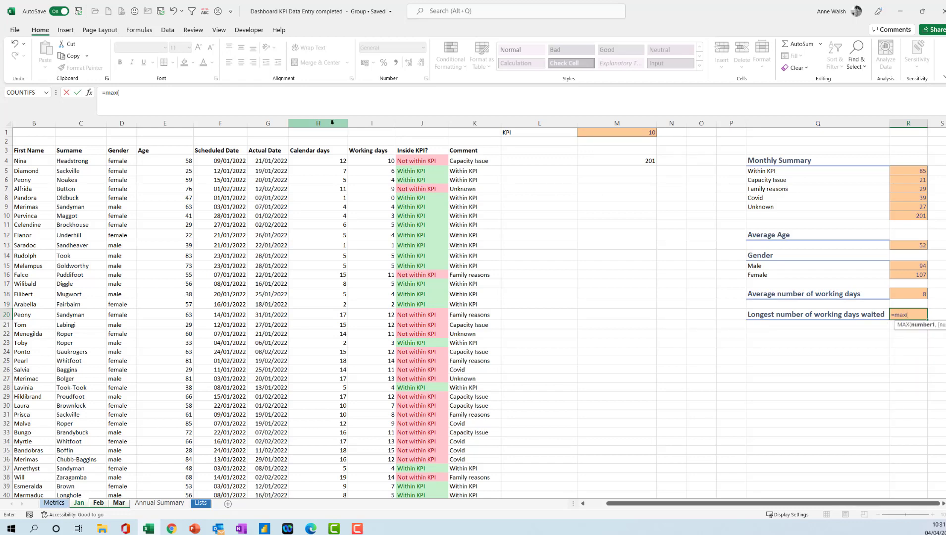
{"action": "left_click", "coordinate": [366, 123]}
{"action": "type", "text": ")"}
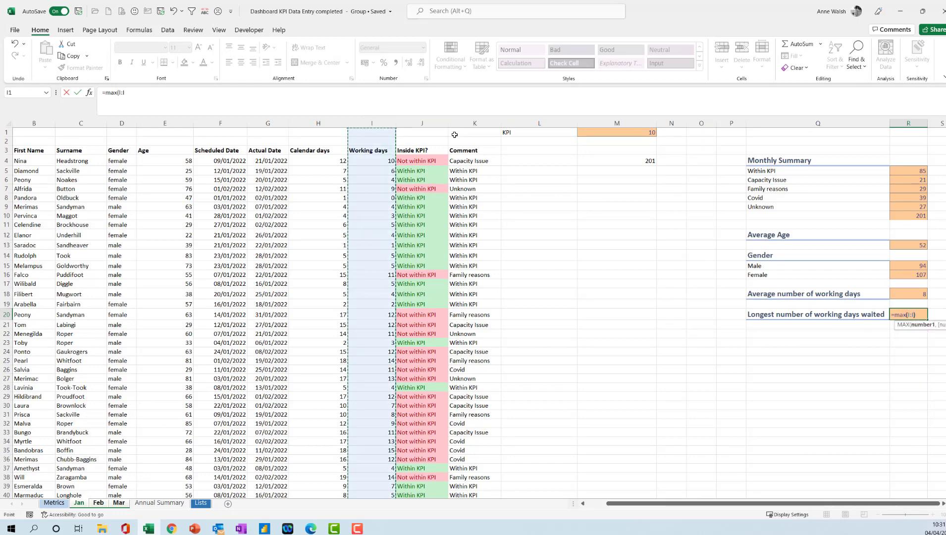
{"action": "key", "text": "Return"}
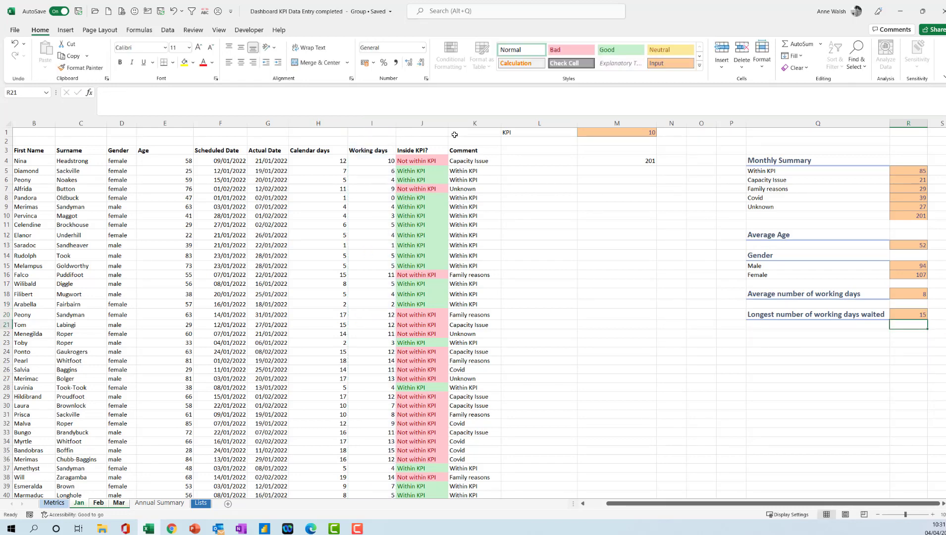
{"action": "left_click", "coordinate": [908, 310]}
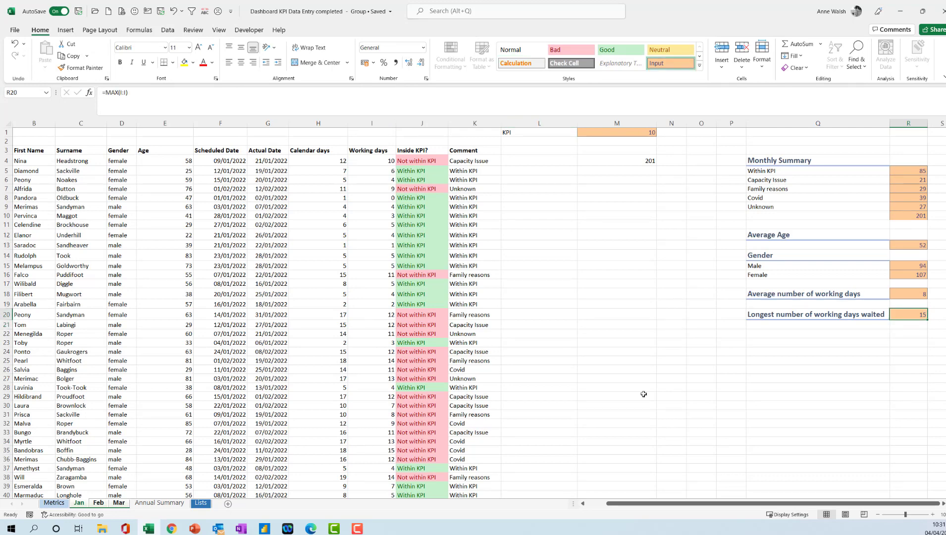
- Ungroup the month sheets and check the summaries on Feb and Mar, ending back on Jan
{"action": "right_click", "coordinate": [78, 504]}
{"action": "left_click", "coordinate": [107, 494]}
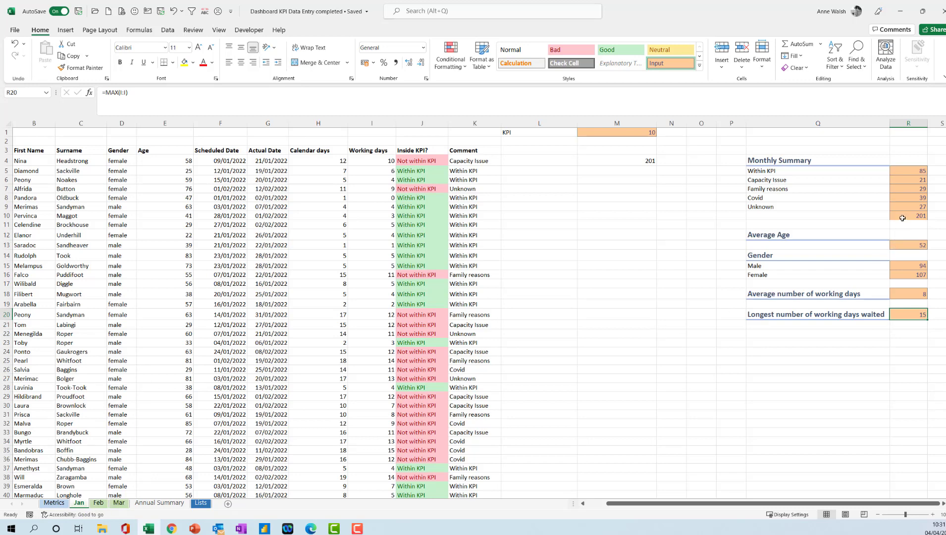
{"action": "left_click", "coordinate": [100, 504]}
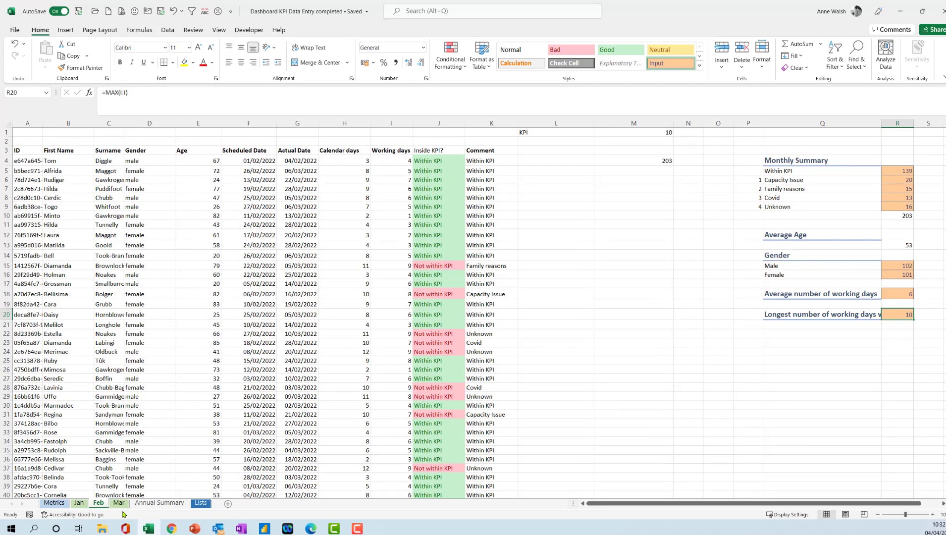
{"action": "left_click", "coordinate": [119, 504]}
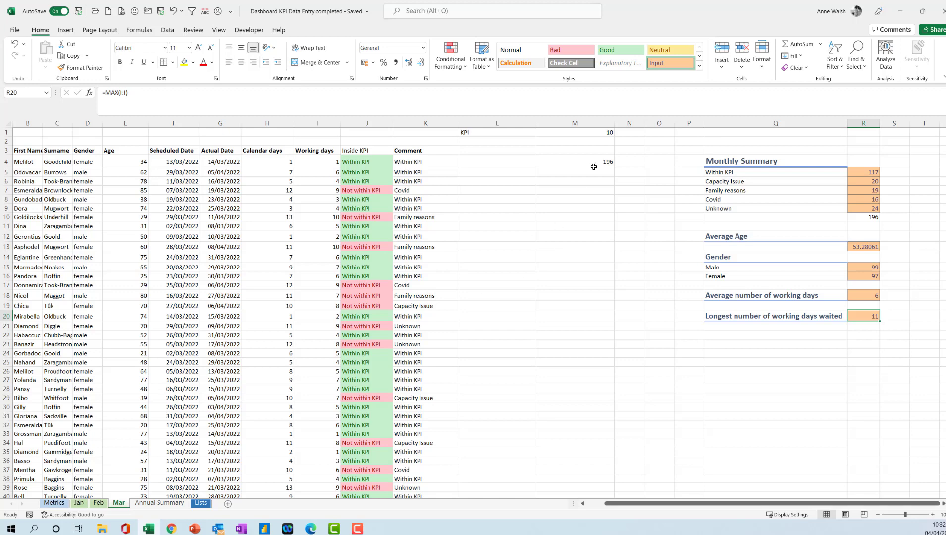
{"action": "left_click", "coordinate": [79, 502]}
{"action": "left_click", "coordinate": [630, 161]}
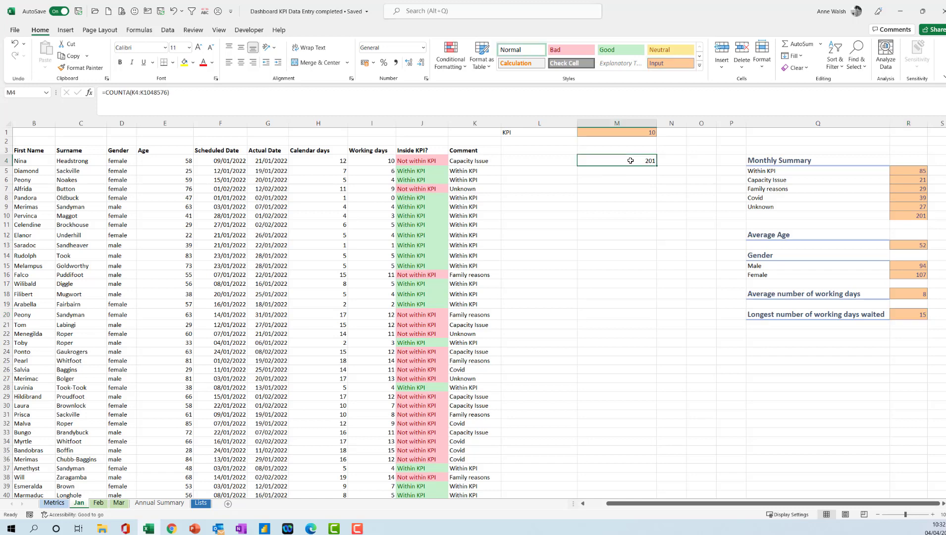
{"action": "left_click", "coordinate": [453, 64]}
{"action": "mouse_move", "coordinate": [464, 89]}
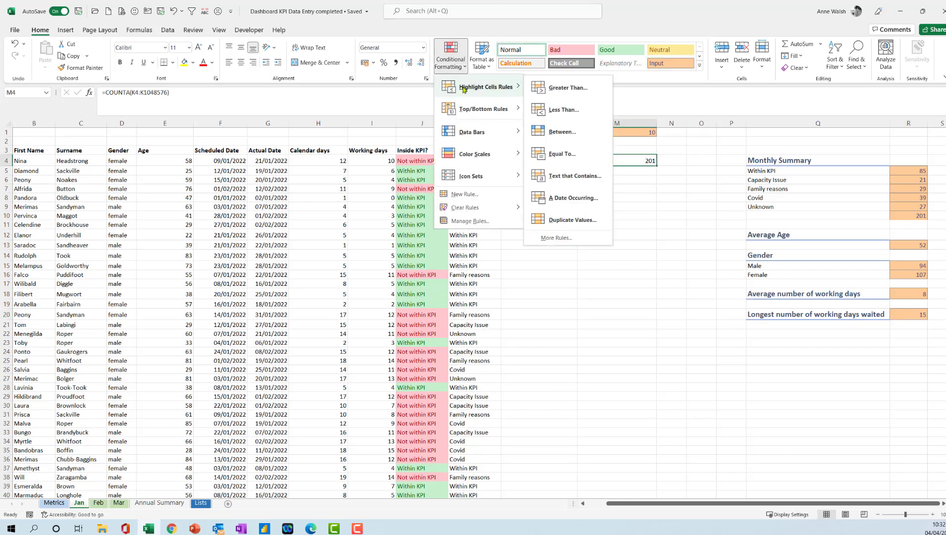
{"action": "left_click", "coordinate": [594, 155]}
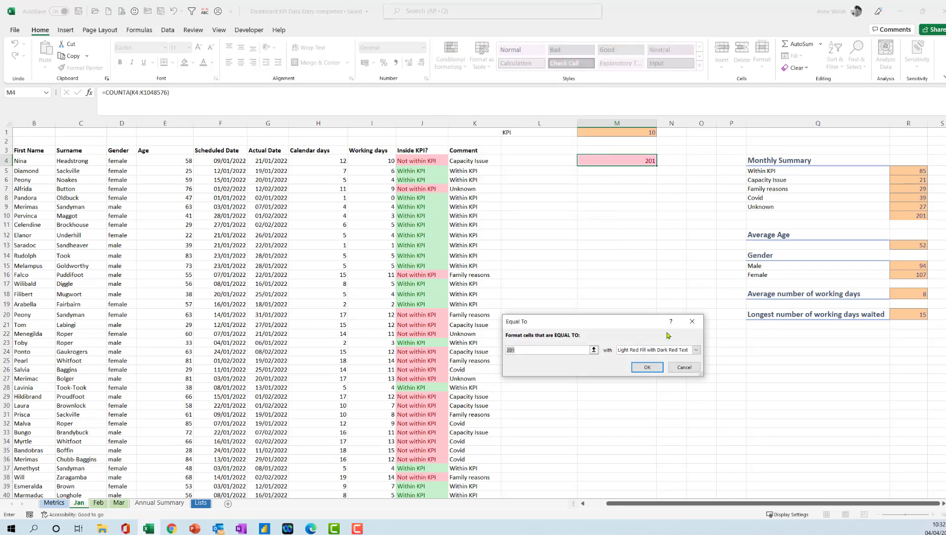
{"action": "left_click", "coordinate": [907, 216]}
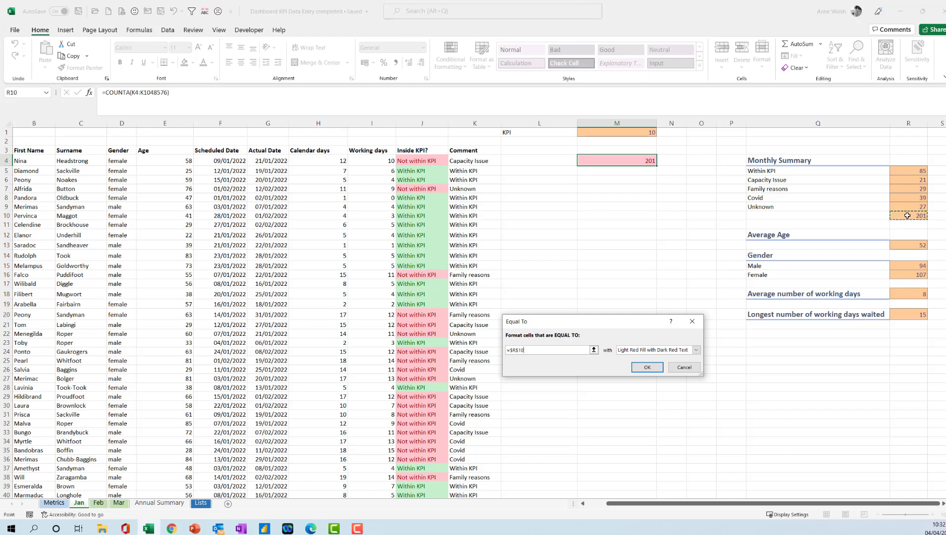
{"action": "left_click", "coordinate": [648, 159]}
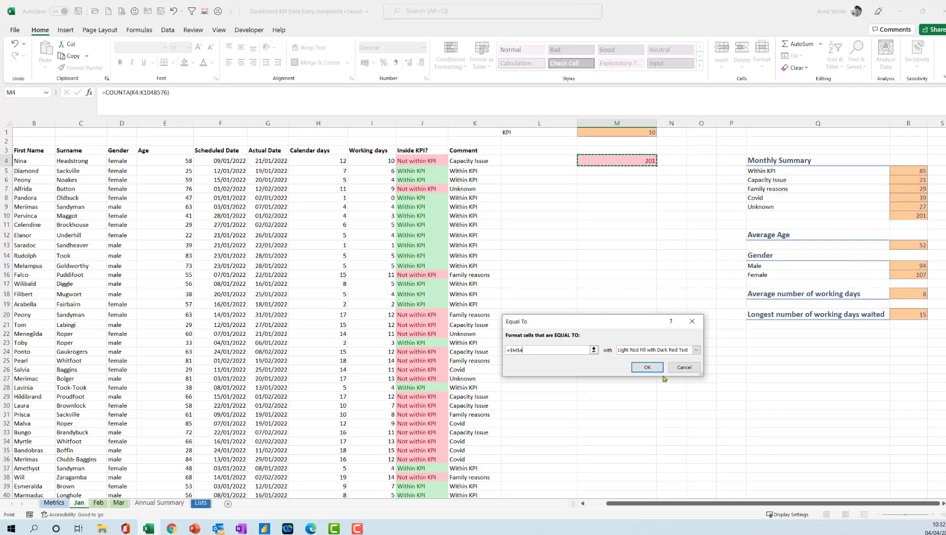
{"action": "left_click", "coordinate": [684, 367]}
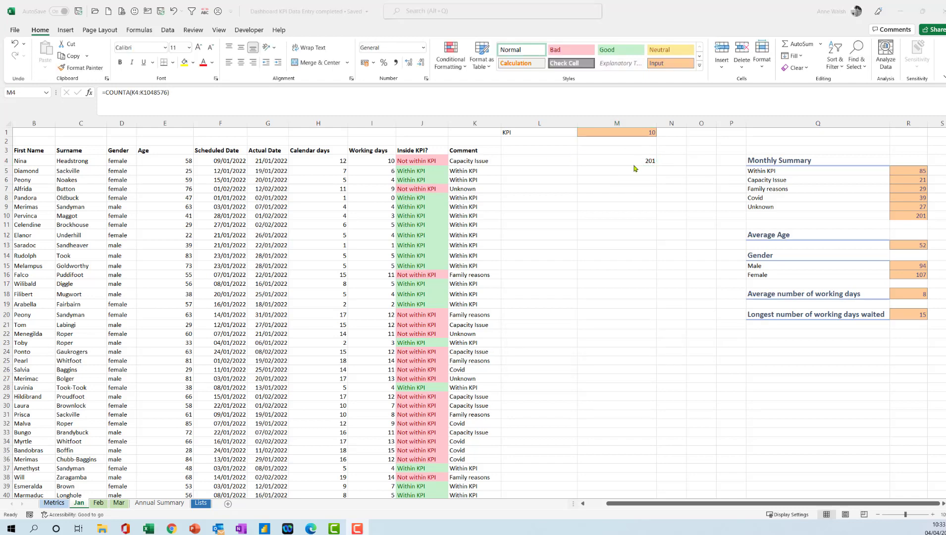
- Make the Monthly Summary total in R10 on the Jan sheet bold
{"action": "left_click", "coordinate": [633, 161]}
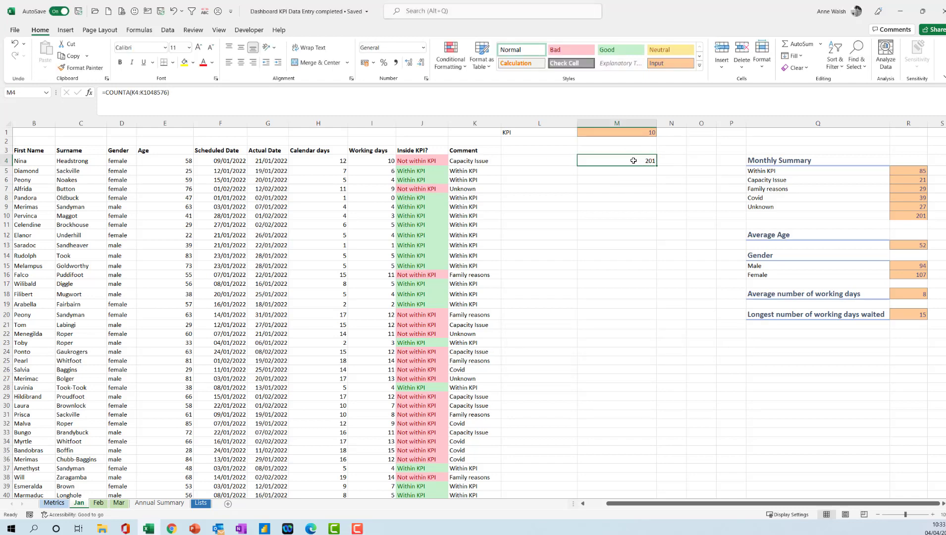
{"action": "left_click", "coordinate": [908, 216]}
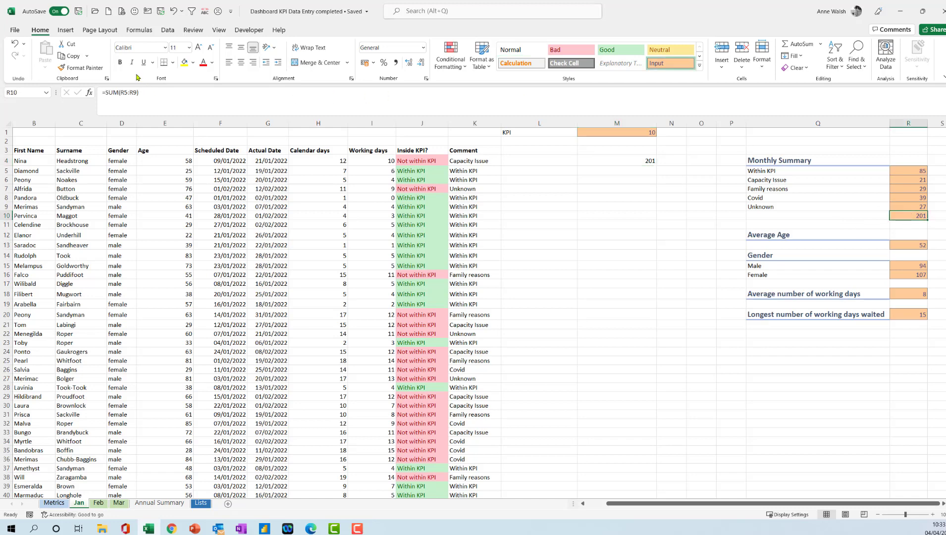
{"action": "left_click", "coordinate": [120, 62]}
- Create a formula-based conditional formatting rule for M4 on the Jan sheet using =$M$4=$R$10
{"action": "left_click", "coordinate": [633, 160]}
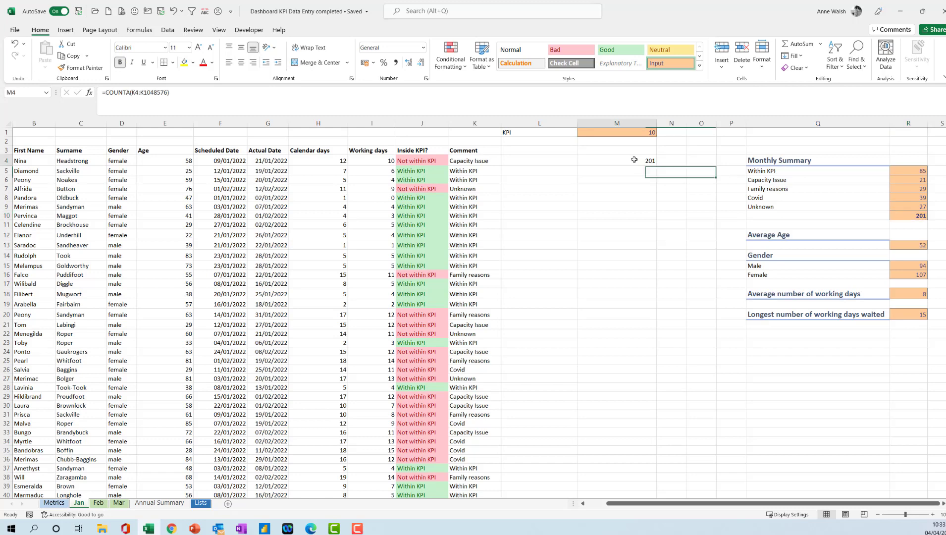
{"action": "left_click", "coordinate": [909, 213]}
{"action": "left_click", "coordinate": [607, 156]}
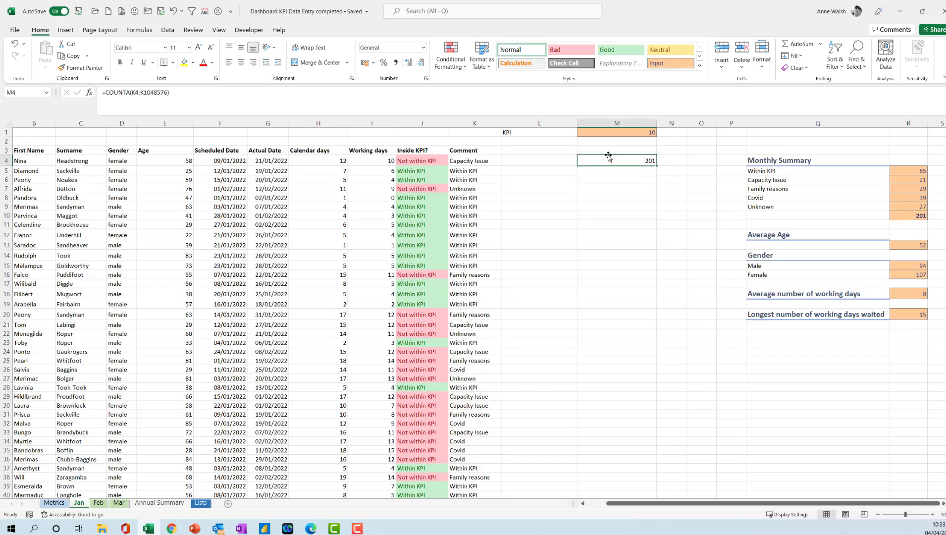
{"action": "left_click", "coordinate": [453, 63]}
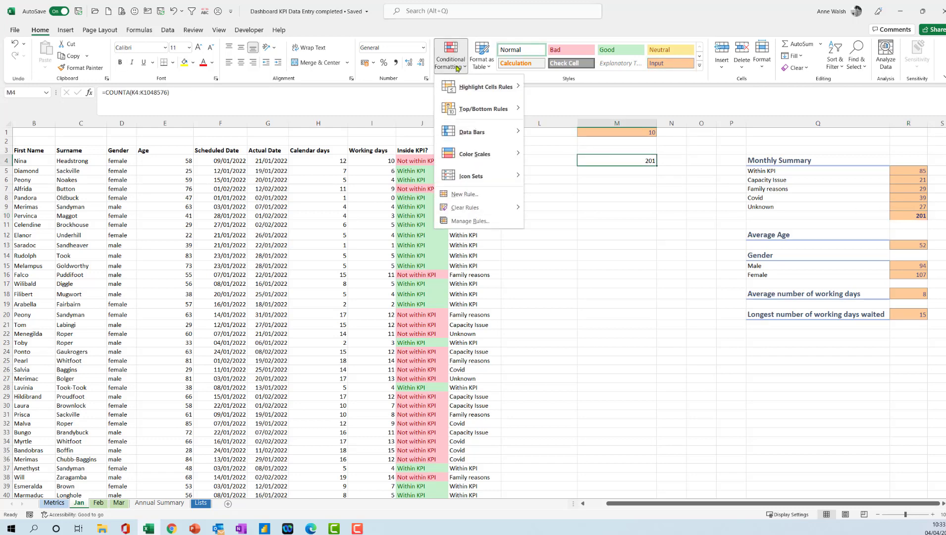
{"action": "left_click", "coordinate": [472, 195]}
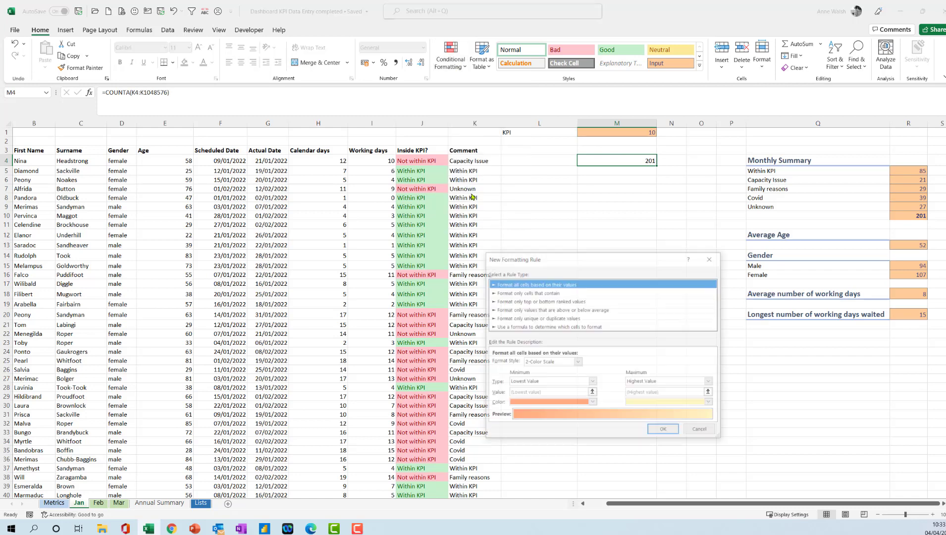
{"action": "left_click", "coordinate": [557, 327]}
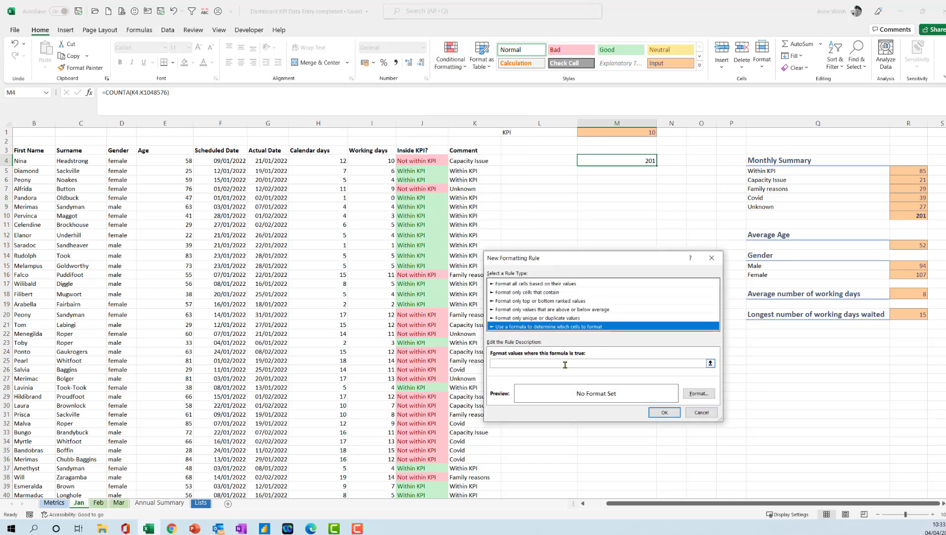
{"action": "left_click", "coordinate": [564, 364]}
{"action": "type", "text": "="}
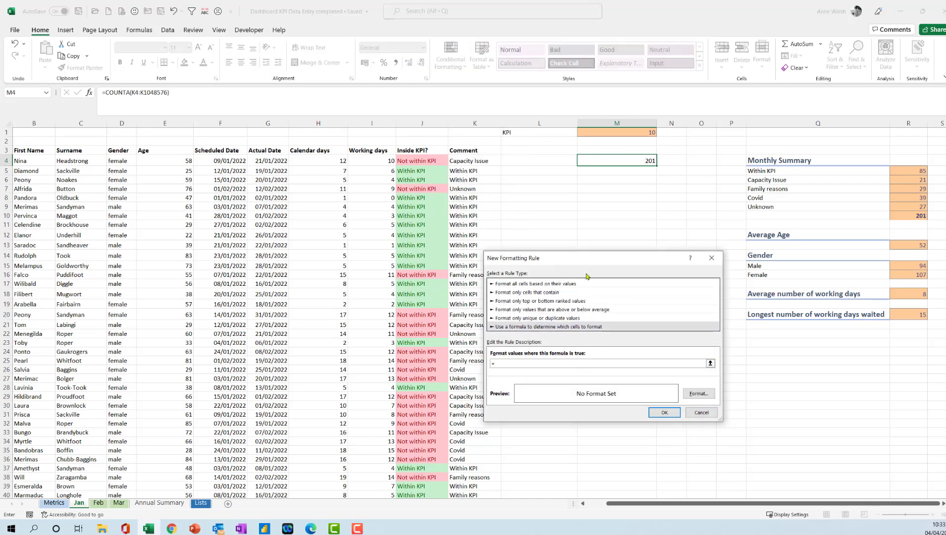
{"action": "left_click", "coordinate": [631, 159]}
{"action": "type", "text": "="}
{"action": "left_click", "coordinate": [912, 213]}
- Give the M4 formatting rule a light green fill and apply it
{"action": "left_click", "coordinate": [705, 394]}
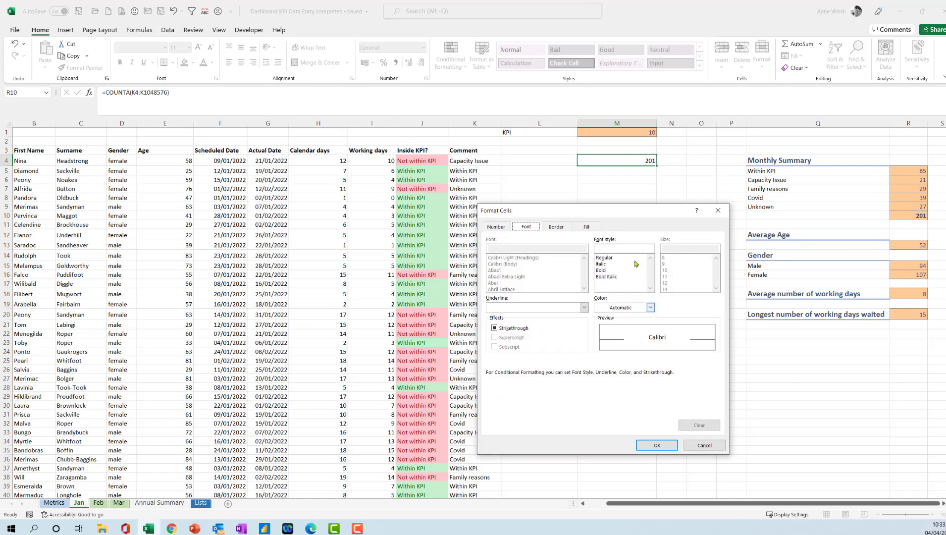
{"action": "left_click", "coordinate": [588, 228]}
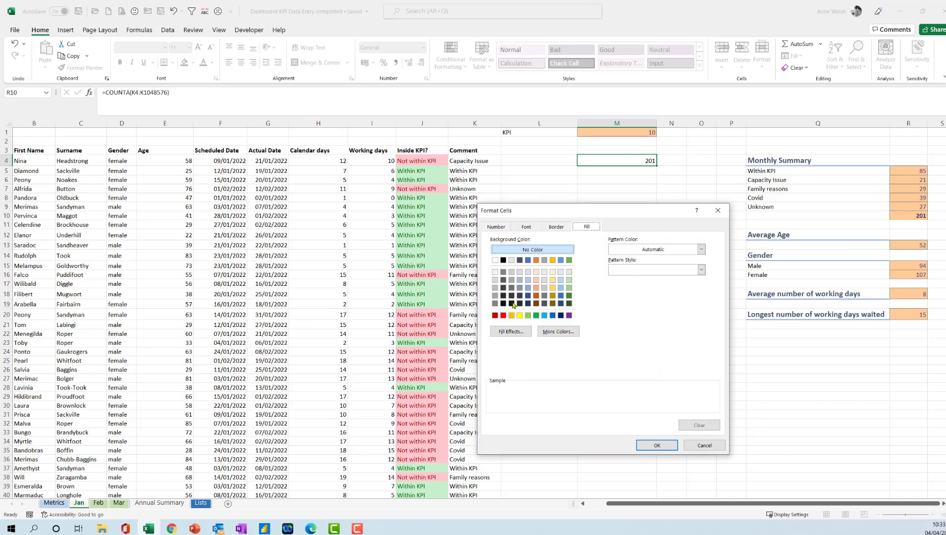
{"action": "left_click", "coordinate": [528, 316]}
{"action": "left_click", "coordinate": [657, 445]}
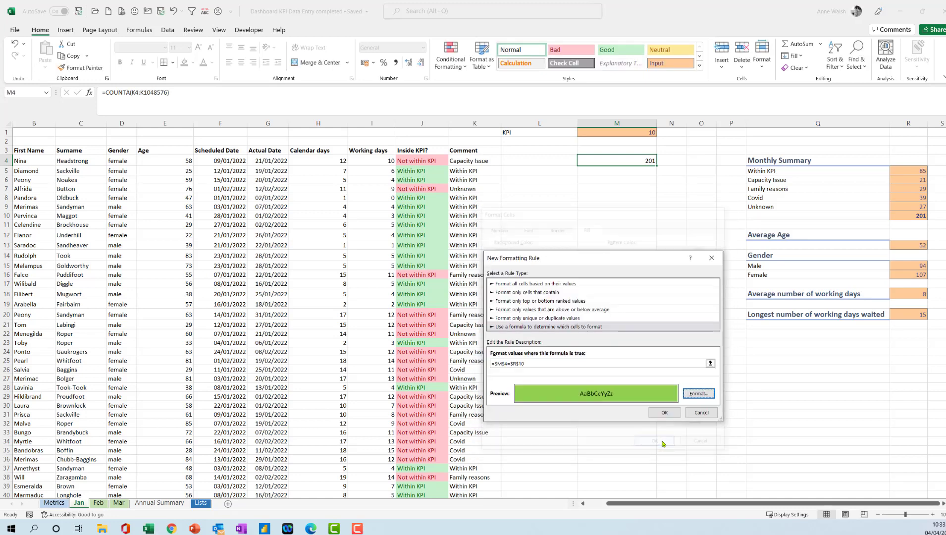
{"action": "left_click", "coordinate": [663, 411]}
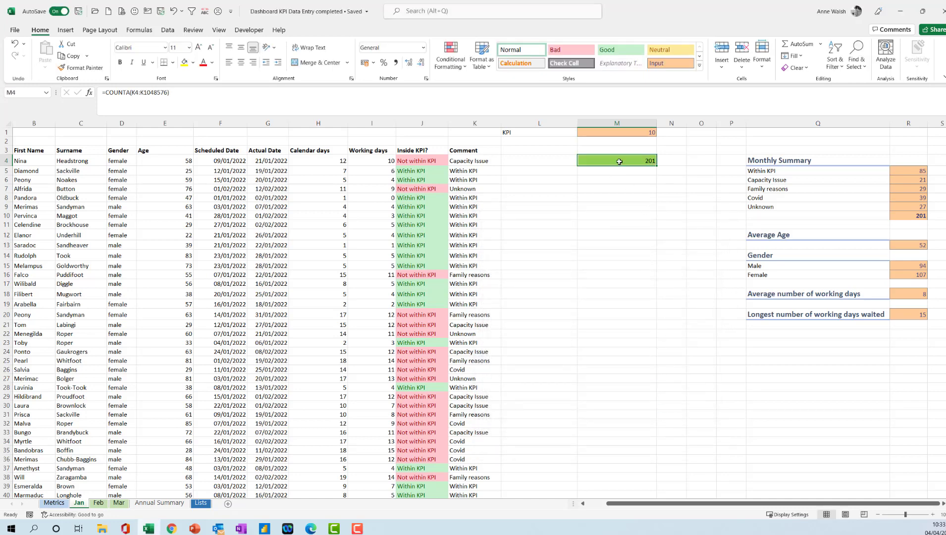
- Copy the formatting of M4 on the Jan sheet to M4 on the Feb sheet
{"action": "left_click", "coordinate": [91, 69]}
{"action": "left_click", "coordinate": [99, 503]}
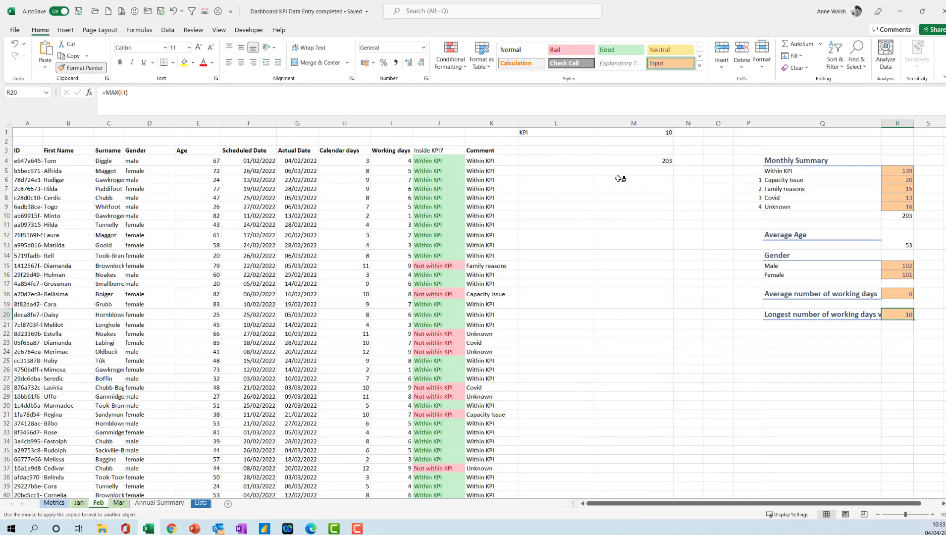
{"action": "left_click", "coordinate": [636, 160]}
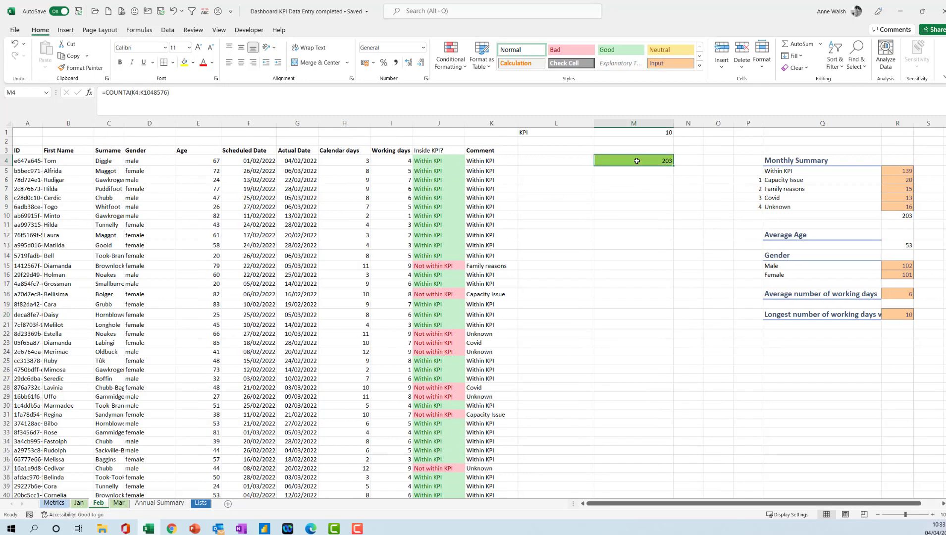
- Copy the formatting of M4 on the Feb sheet to M4 on the Mar sheet
{"action": "left_click", "coordinate": [119, 503]}
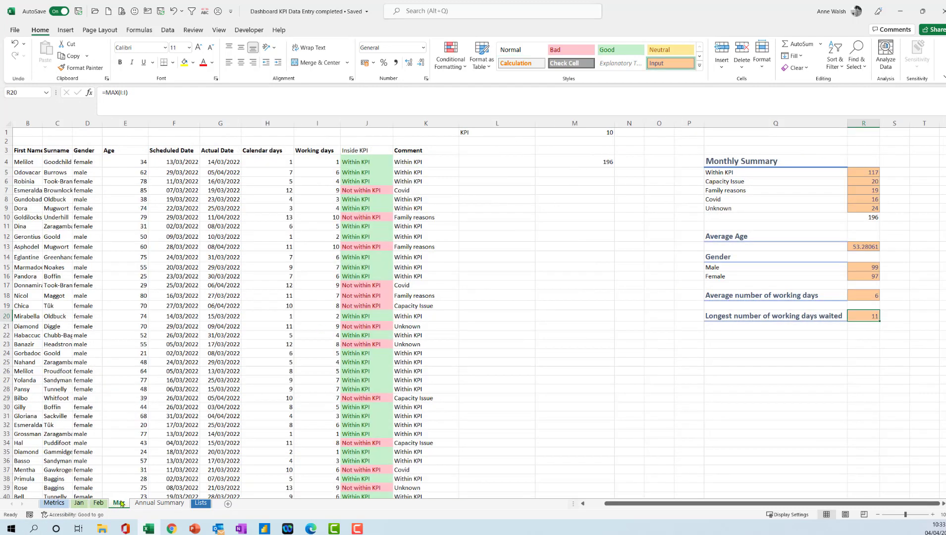
{"action": "left_click", "coordinate": [99, 502]}
{"action": "left_click", "coordinate": [82, 68]}
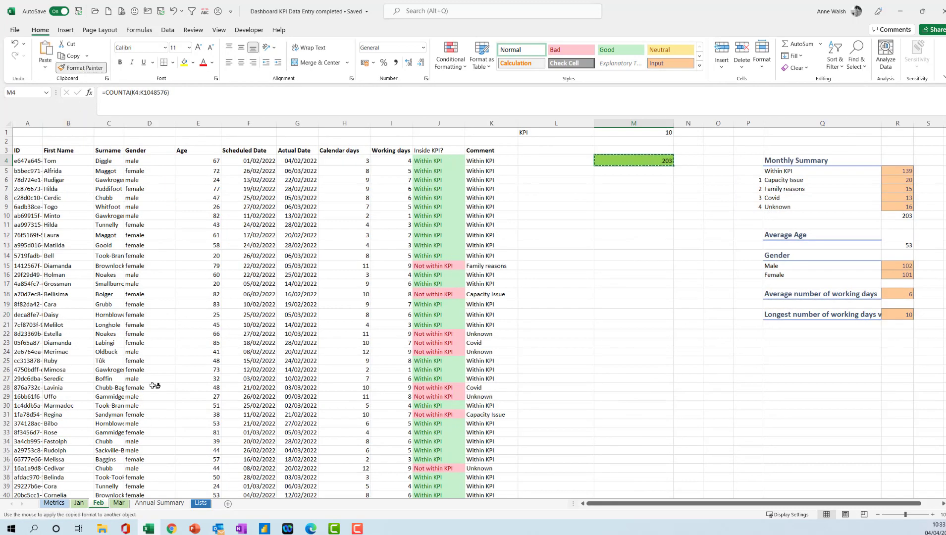
{"action": "left_click", "coordinate": [119, 502]}
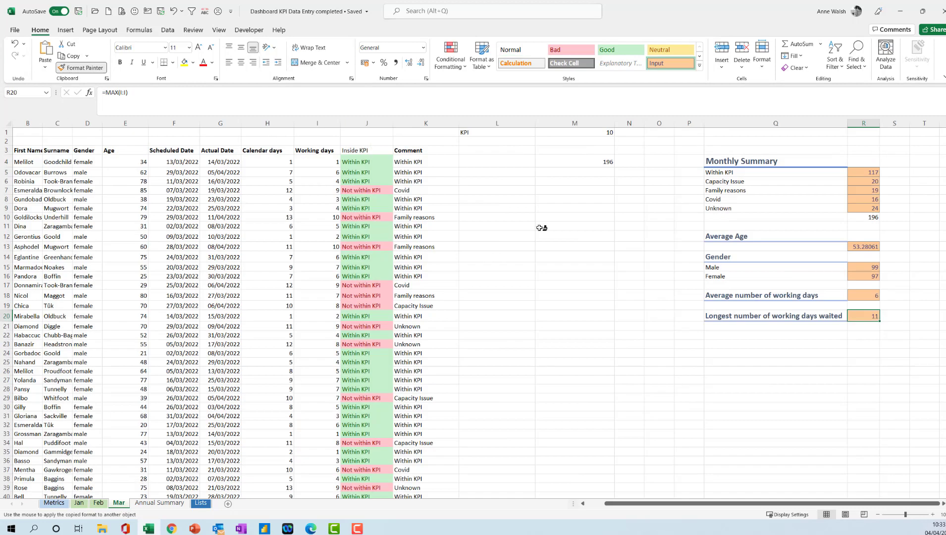
{"action": "left_click", "coordinate": [567, 161]}
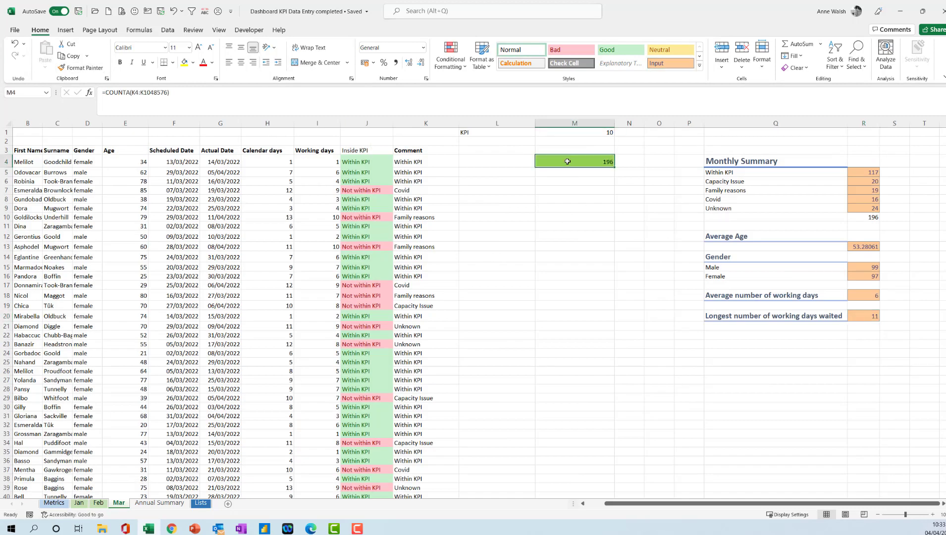
- Reduce the Average Age value in R13 on the Mar sheet to zero decimal places
{"action": "left_click", "coordinate": [857, 247]}
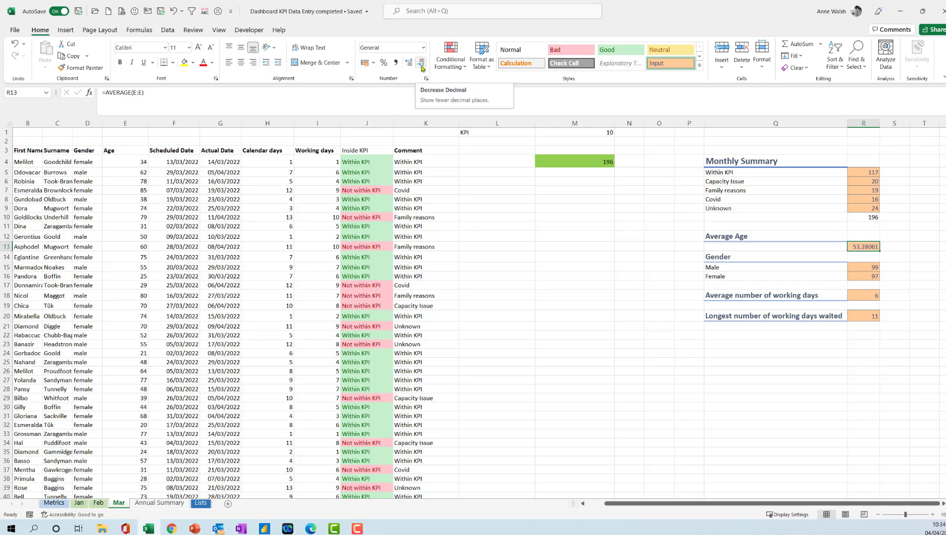
{"action": "left_click", "coordinate": [421, 65]}
{"action": "left_click", "coordinate": [422, 65]}
{"action": "left_click", "coordinate": [421, 65]}
{"action": "left_click", "coordinate": [421, 65]}
{"action": "left_click", "coordinate": [422, 65]}
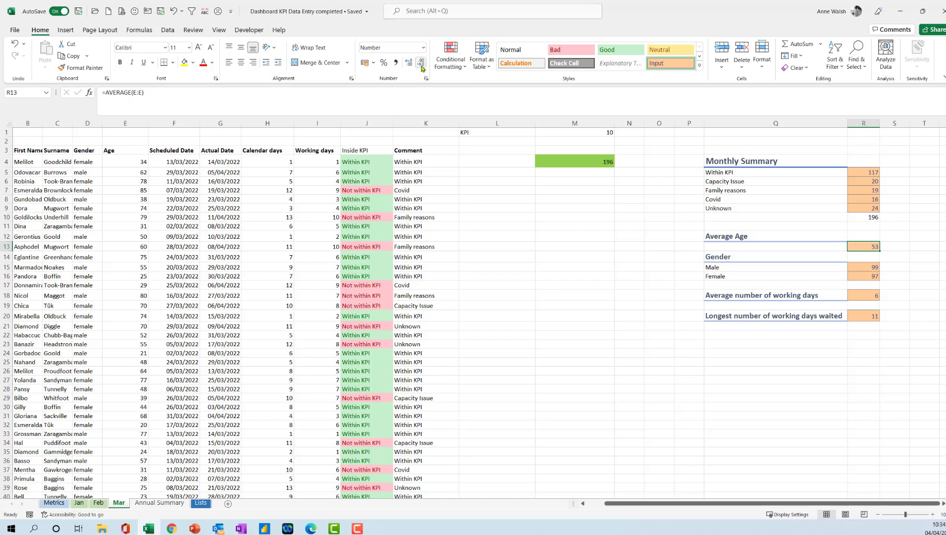
{"action": "left_click", "coordinate": [869, 268]}
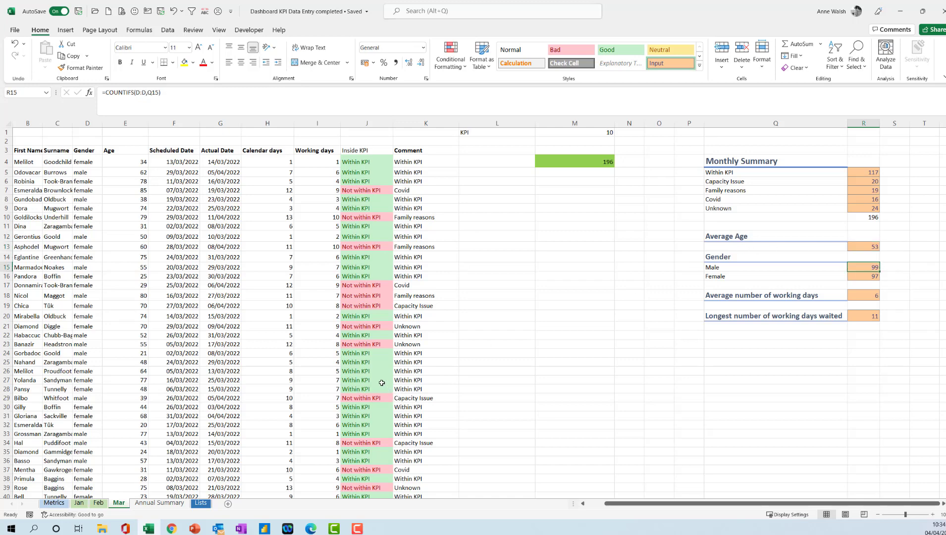
- Open the Annual Summary sheet
{"action": "left_click", "coordinate": [158, 502]}
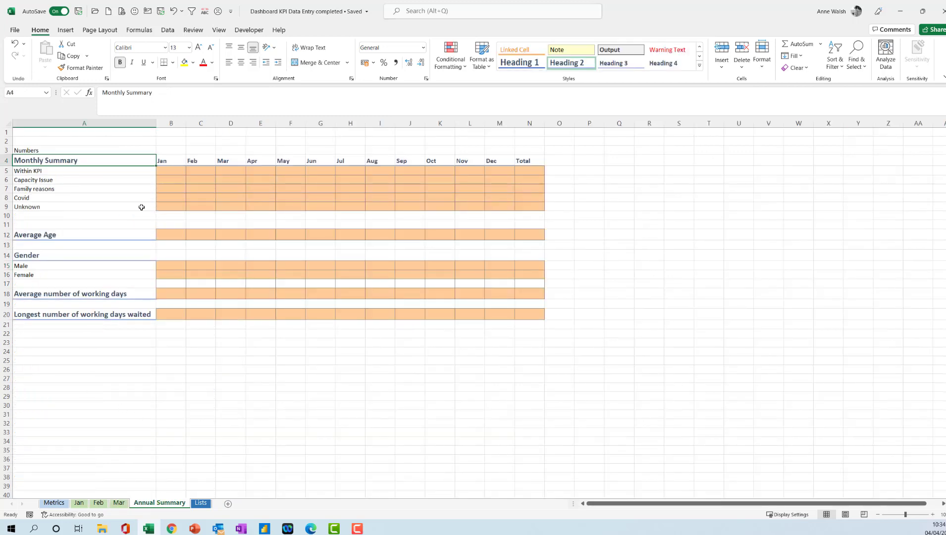